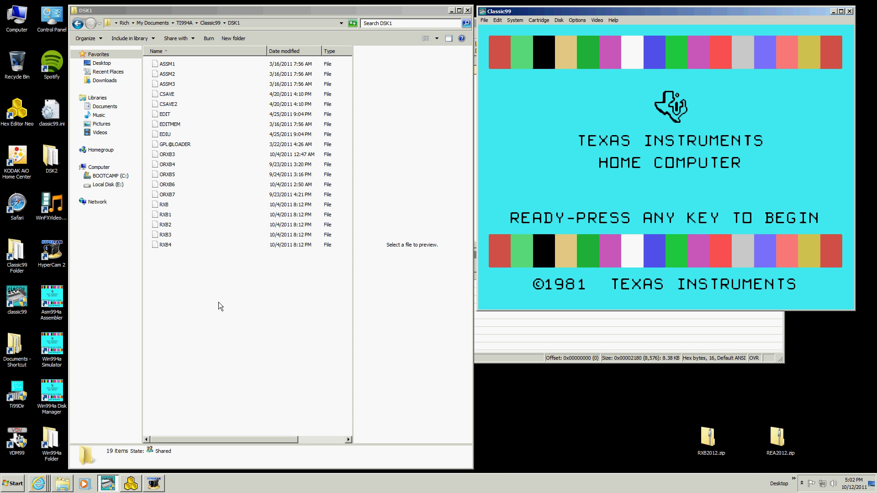
- Look through the RXB Oject Files folder inside the RXB2012.zip archive, and close the archive window
click(710, 437)
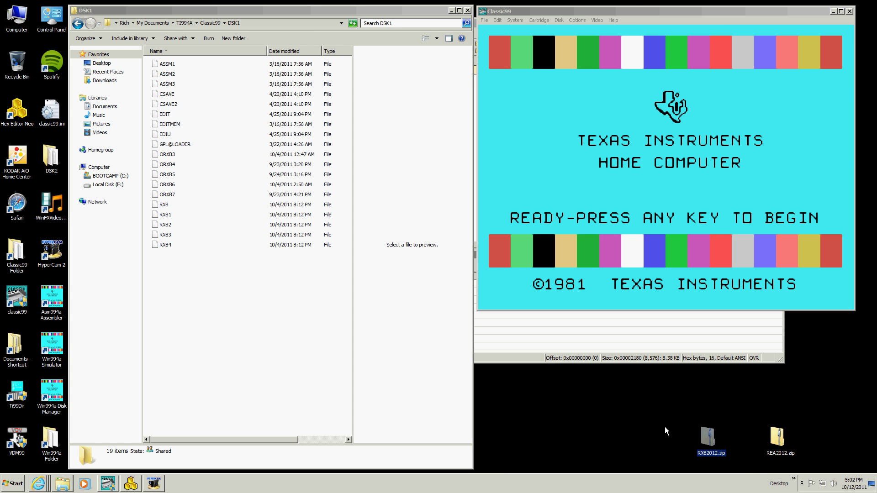
click(718, 439)
double_click(713, 439)
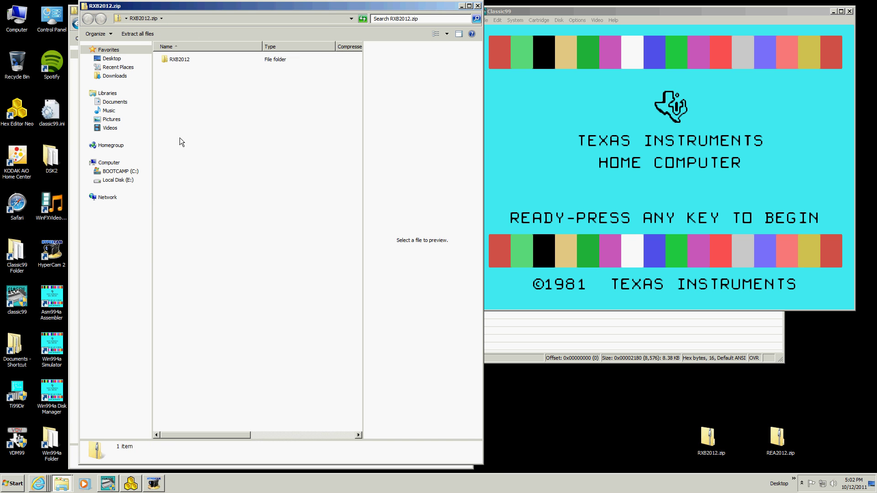
click(187, 64)
double_click(187, 64)
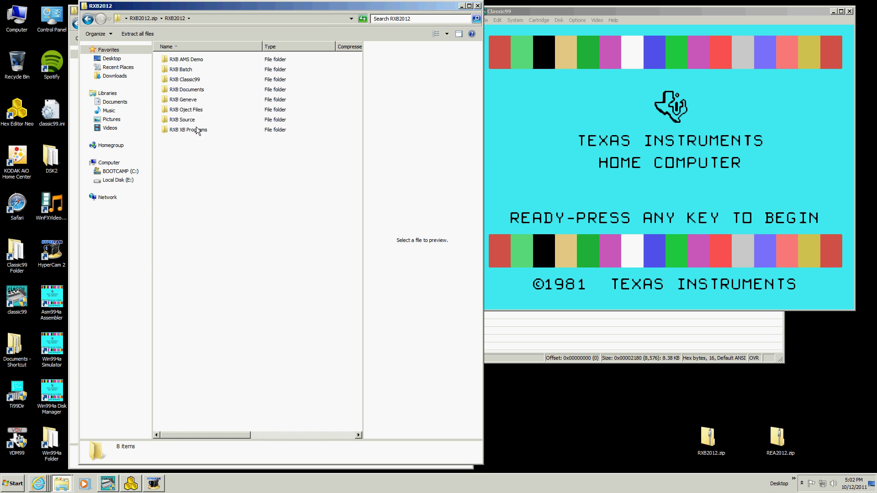
double_click(186, 112)
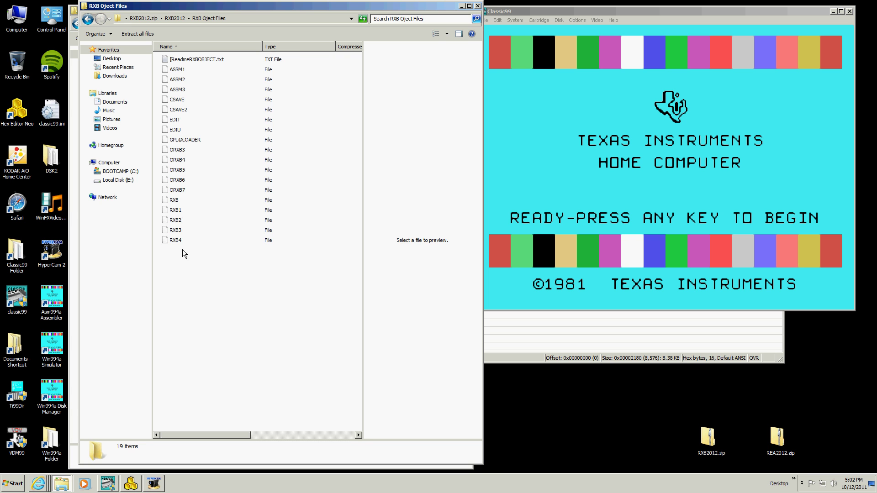
click(478, 6)
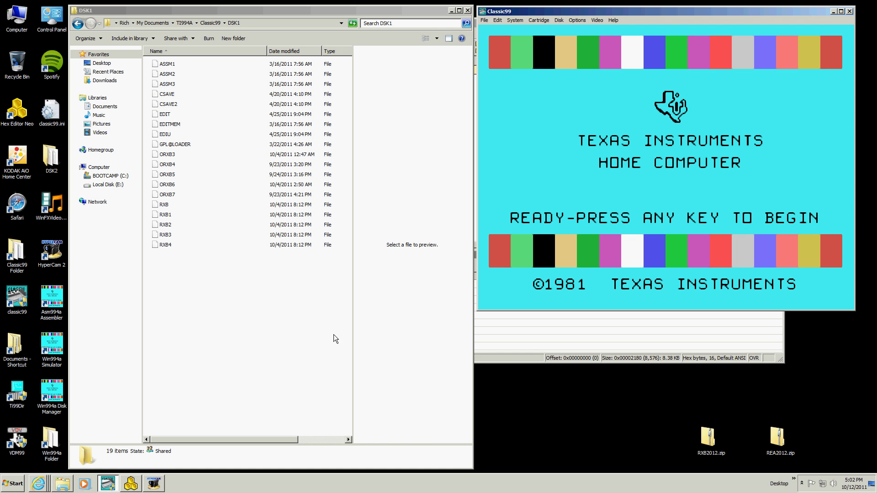
- Look through the SREA Object and REA Tools folders inside the REA2012.zip archive, and close the archive window
double_click(782, 437)
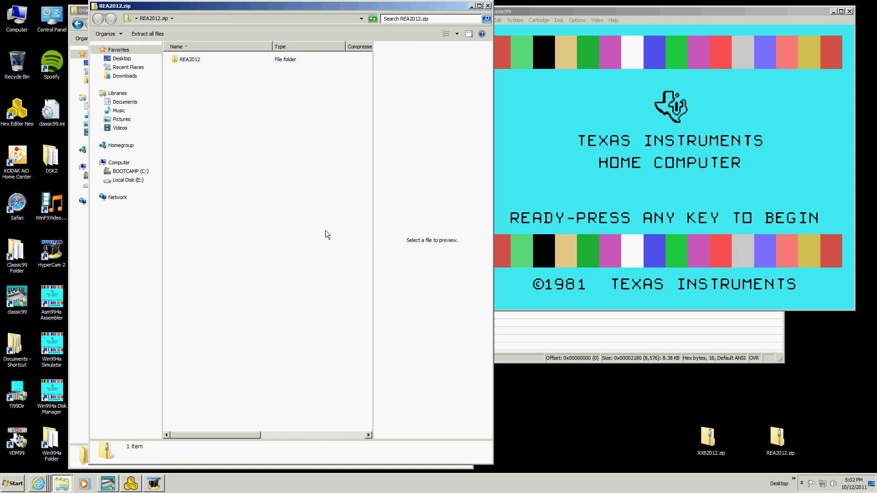
double_click(198, 60)
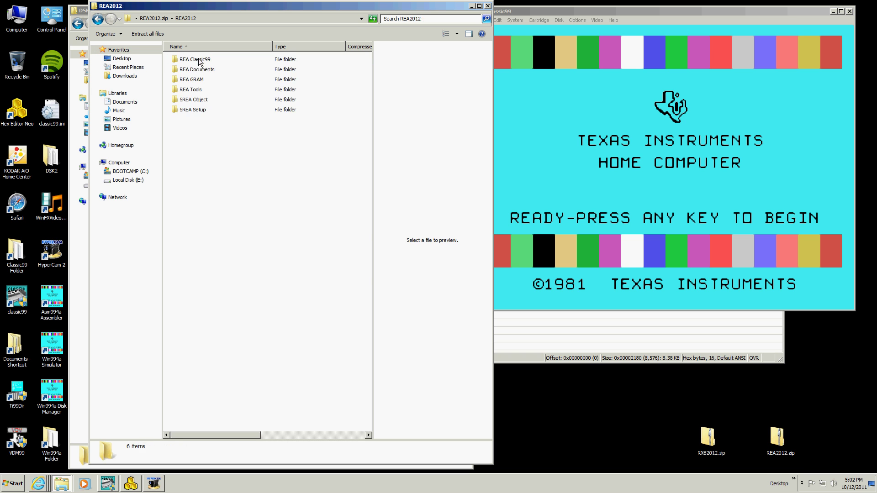
double_click(194, 102)
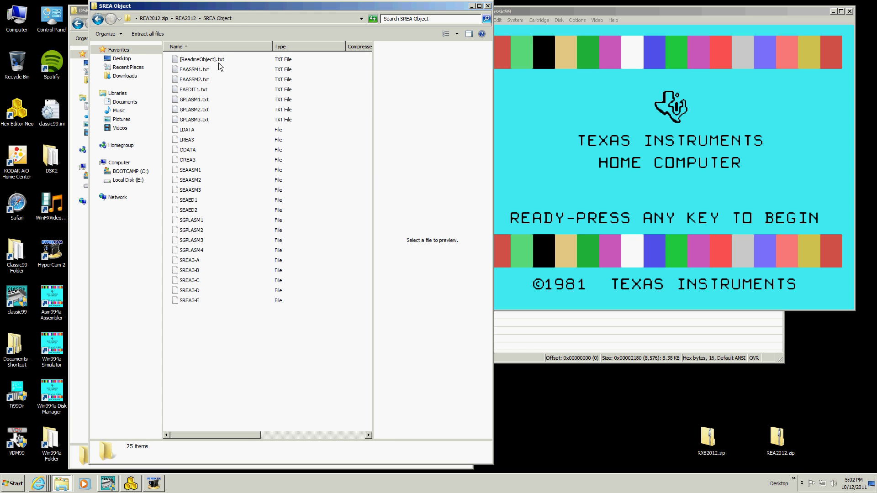
click(100, 19)
double_click(193, 90)
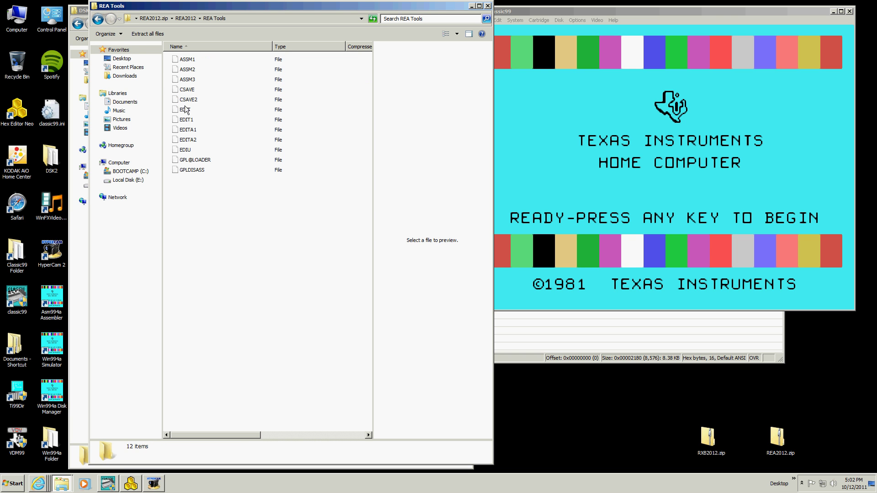
click(97, 20)
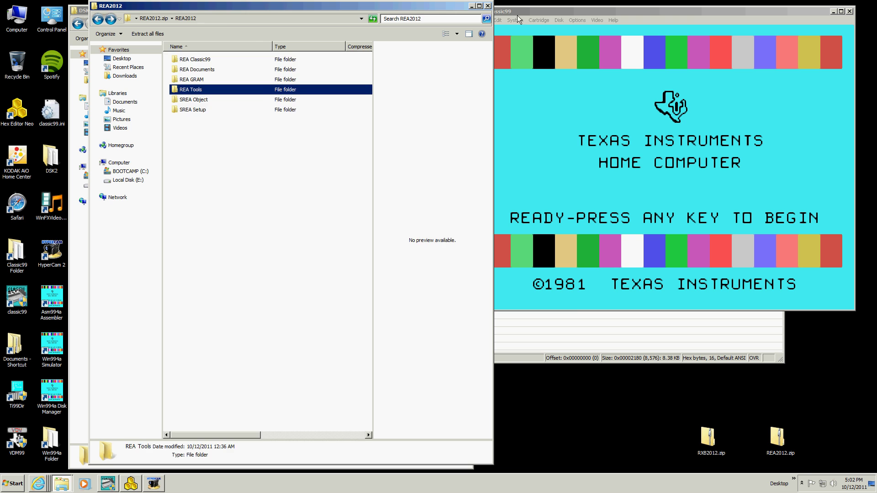
click(488, 6)
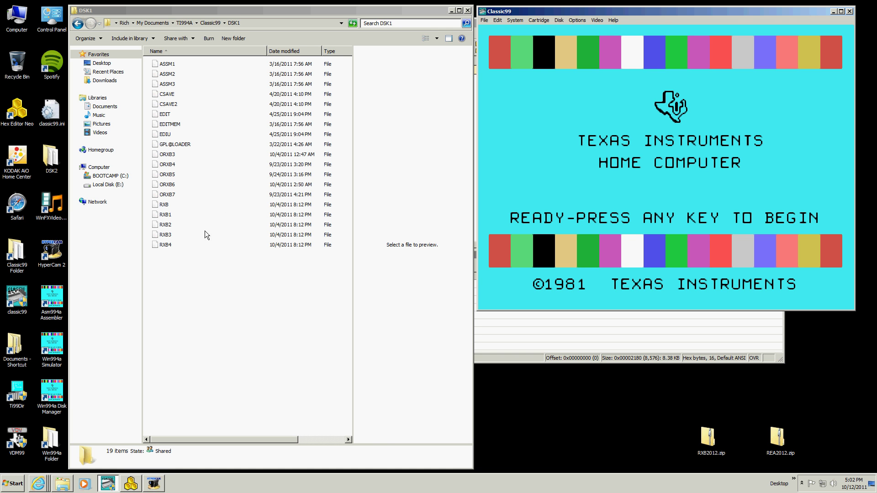
- Point out the RXB4, RXB3, RXB2, RXB1 and RXB files one after another in the DSK1 folder
click(165, 245)
click(167, 235)
click(168, 226)
click(167, 215)
click(165, 205)
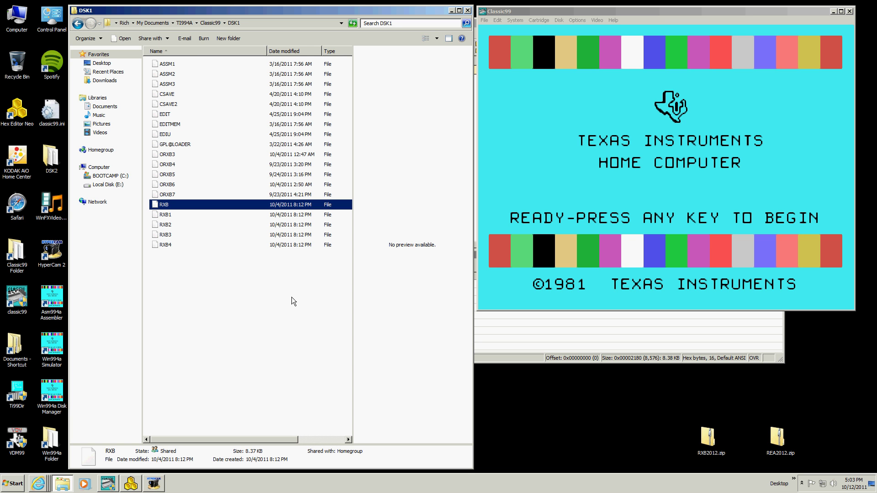
- Switch to Free Hex Editor Neo and examine rxb20016.grm from start to end, then show RXB4 for comparison
click(588, 328)
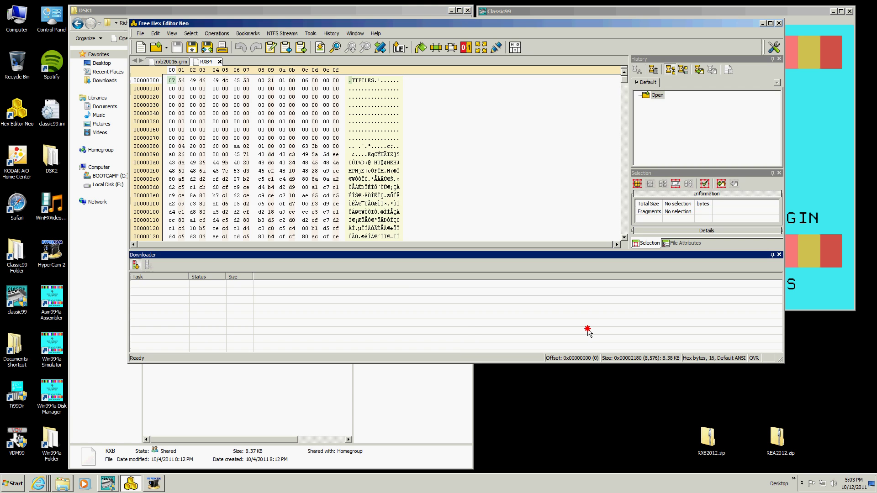
click(180, 62)
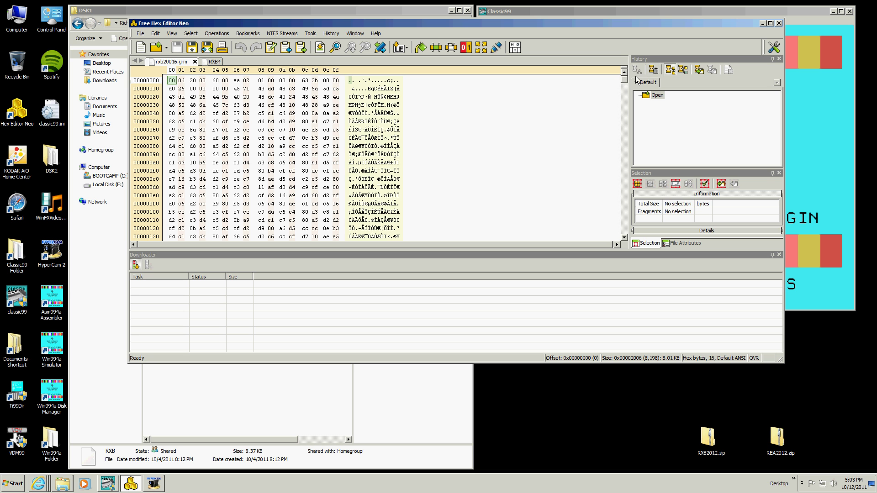
drag(624, 78, 625, 235)
mouse_move(624, 235)
mouse_down()
mouse_move(625, 181)
mouse_move(625, 235)
mouse_up()
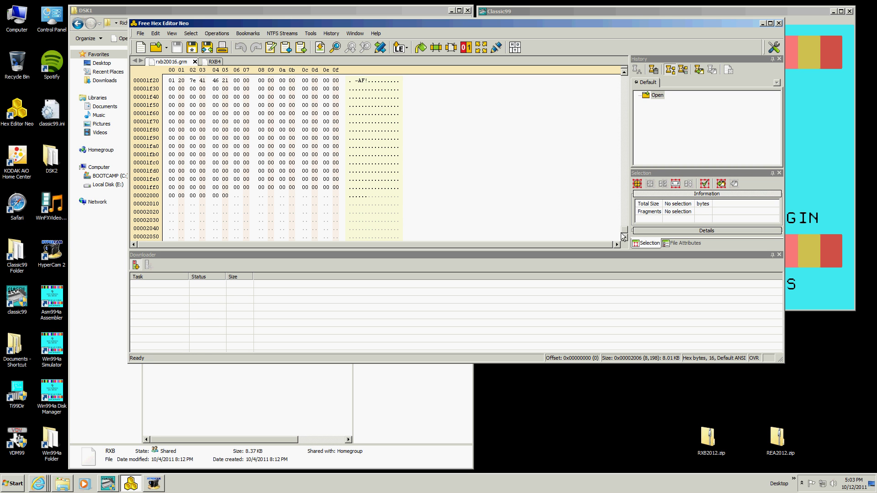
drag(626, 234, 625, 81)
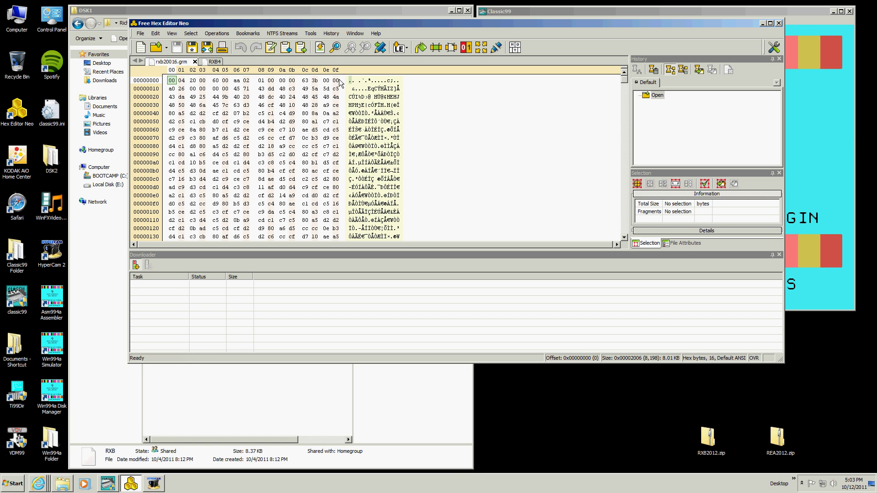
click(213, 62)
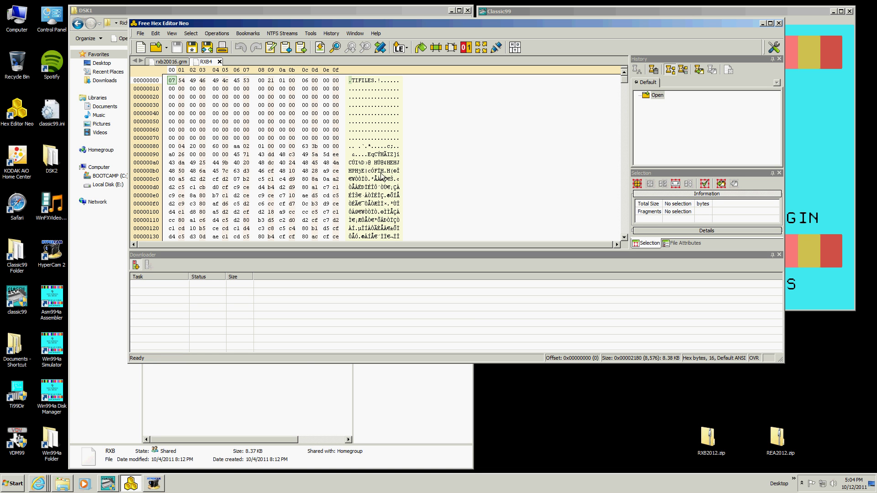
- Return to the DSK1 folder window and check the file details of CSAVE and CSAVE2
click(112, 342)
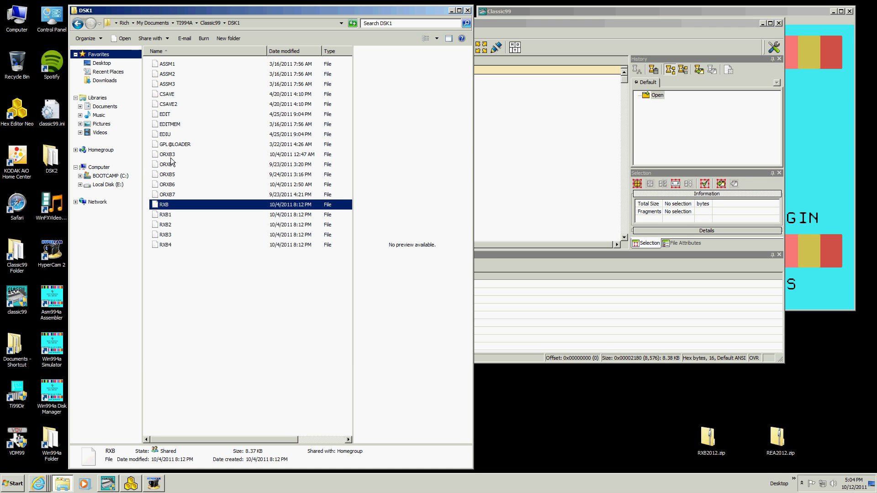
click(174, 94)
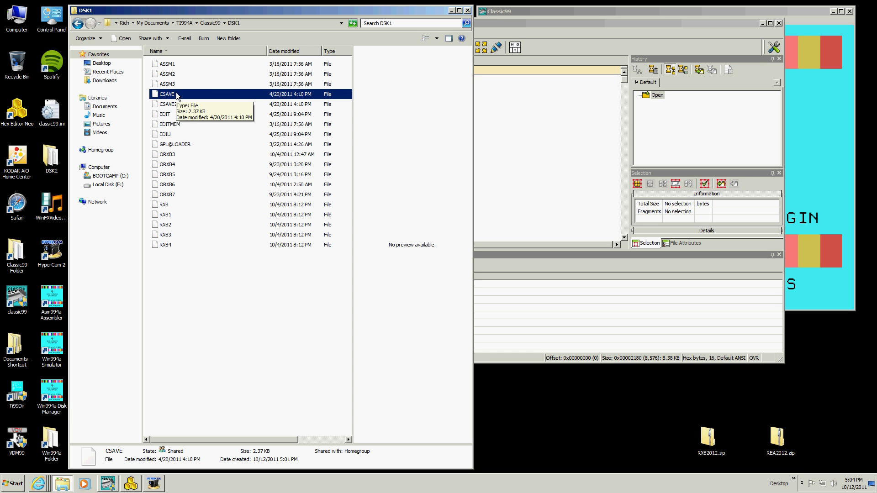
click(176, 109)
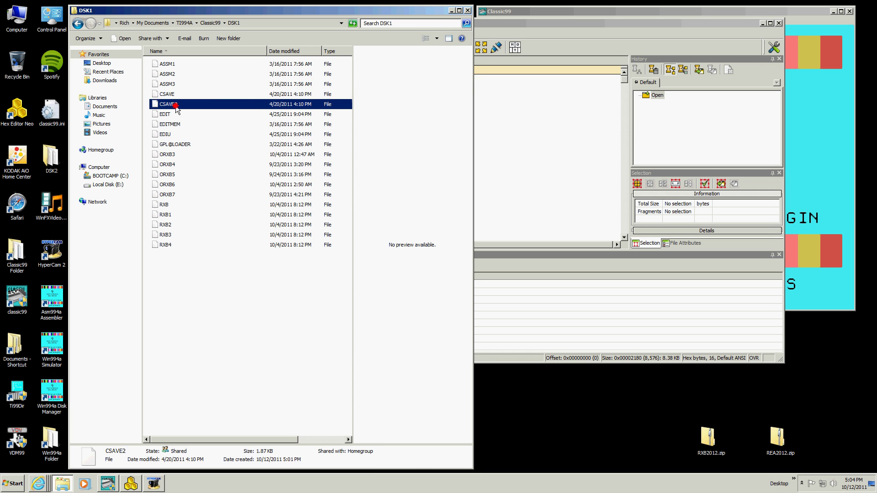
click(176, 95)
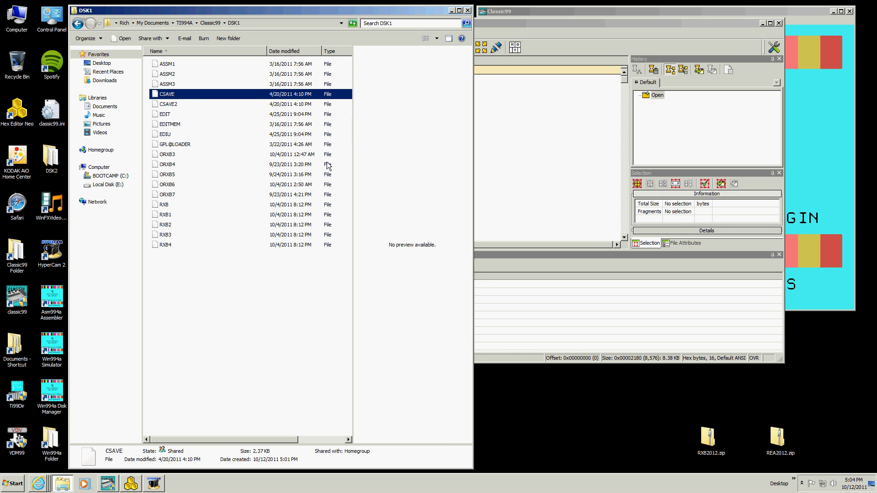
- View the Ti99Dir file manager and close it, returning to the DSK1 folder window
click(554, 152)
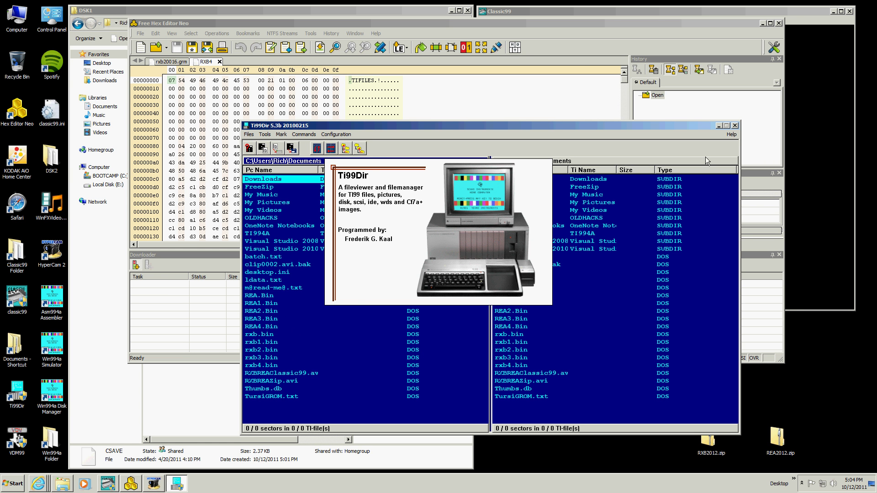
click(734, 125)
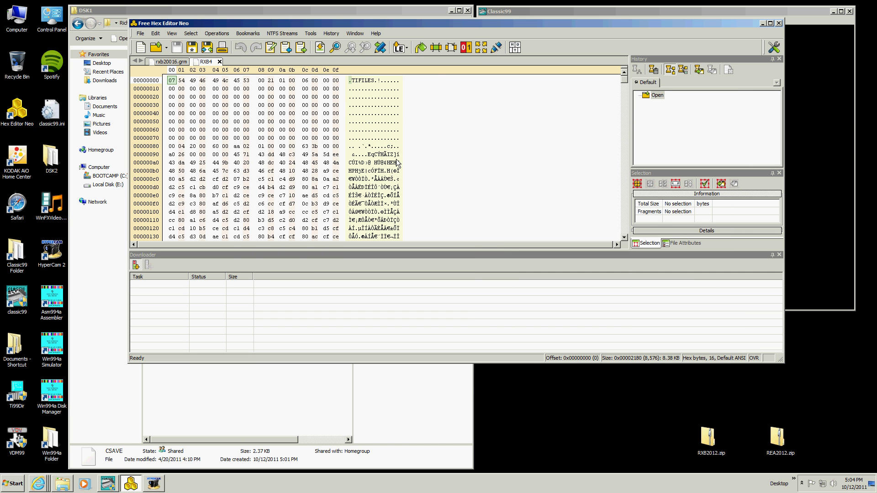
click(413, 393)
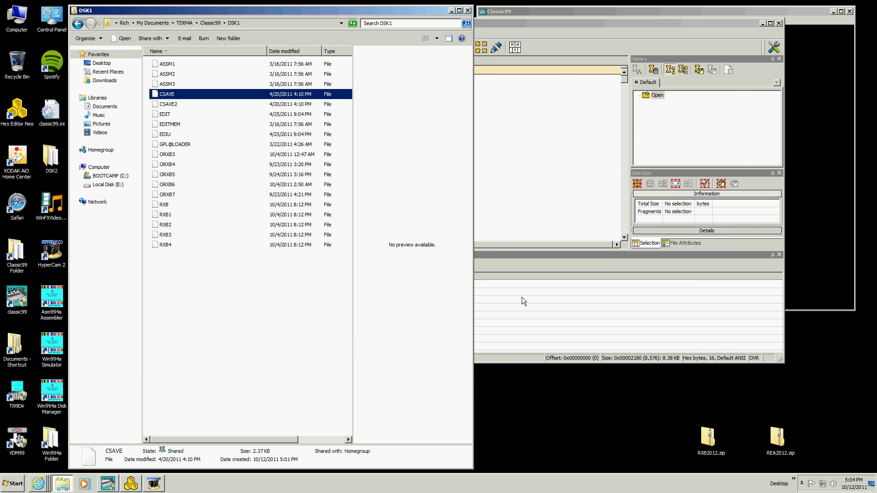
- In Free Hex Editor Neo, highlight the 128-byte TIFILES header of RXB4 and compare the file with rxb20016.grm
click(581, 158)
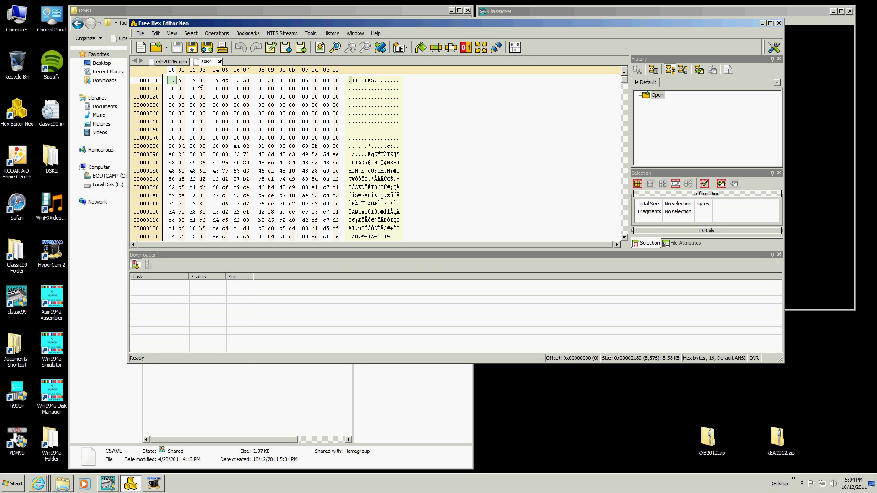
drag(172, 82, 344, 139)
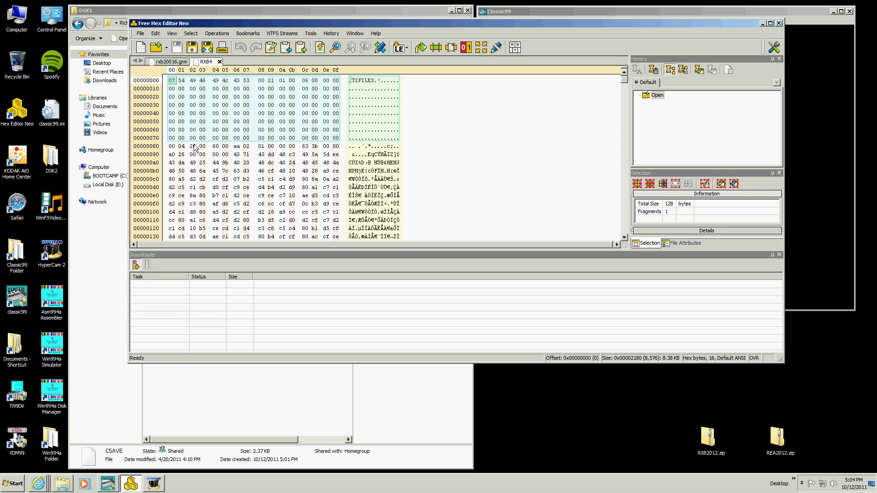
click(174, 62)
click(213, 62)
click(173, 62)
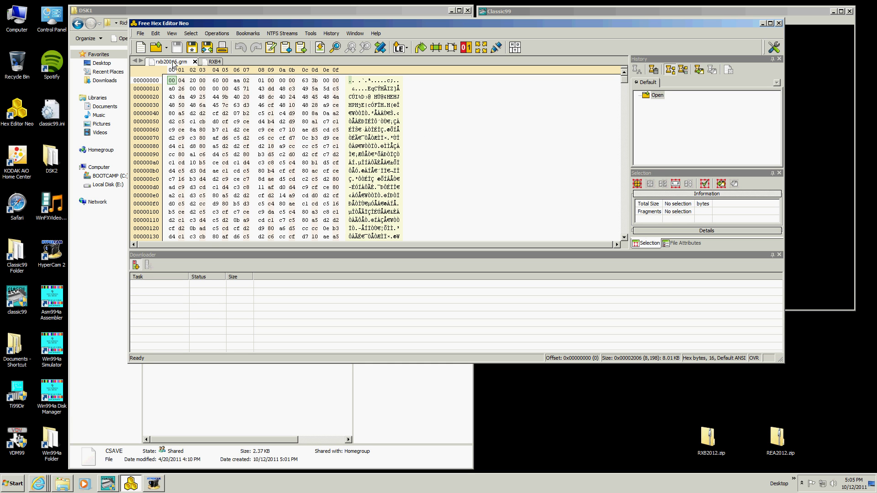
- Look through the Classic99 folder and its ALLDISKS subfolder, and close that folder window
click(180, 391)
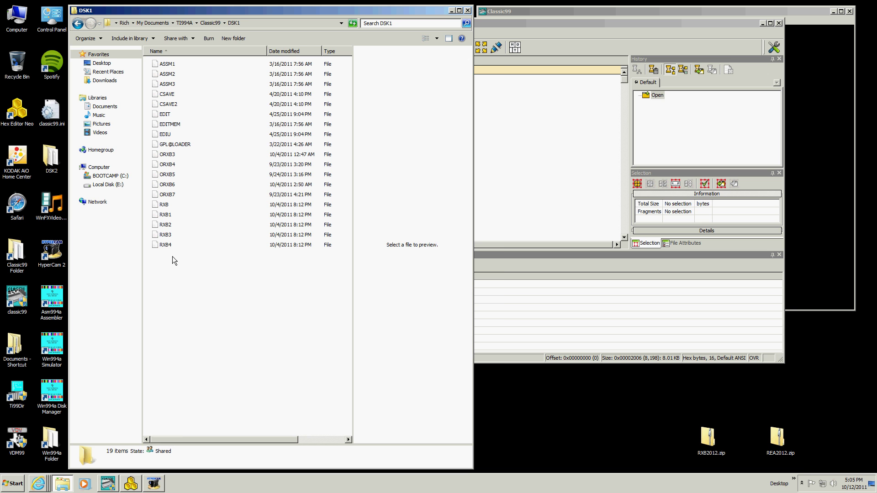
double_click(14, 257)
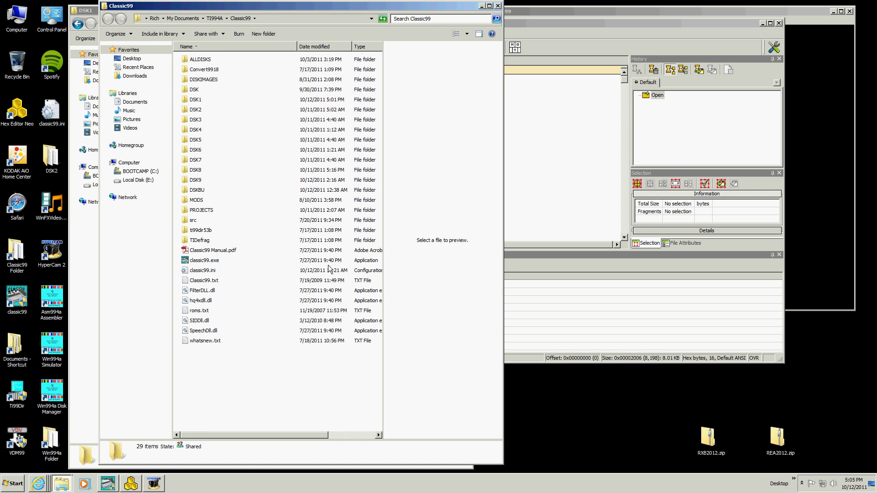
double_click(204, 62)
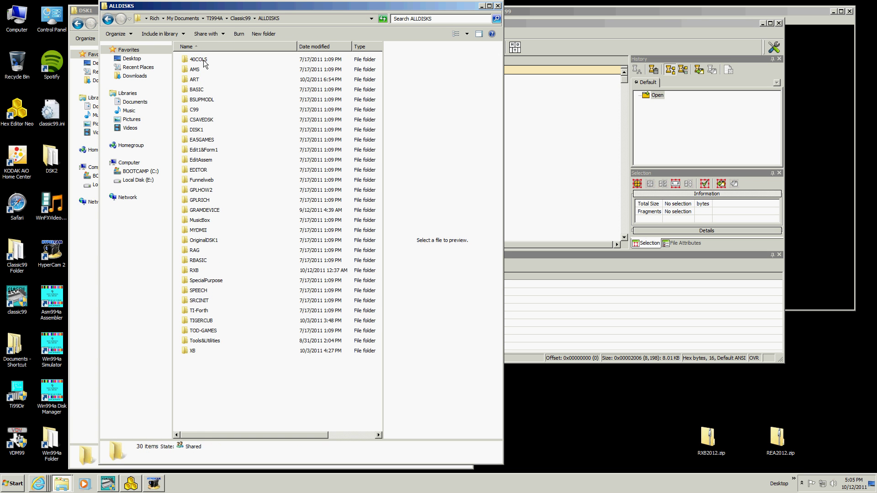
click(110, 19)
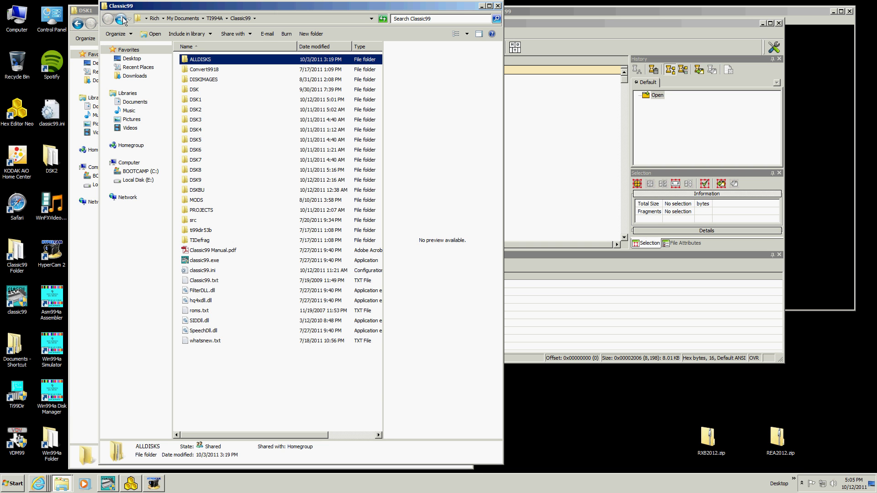
click(501, 7)
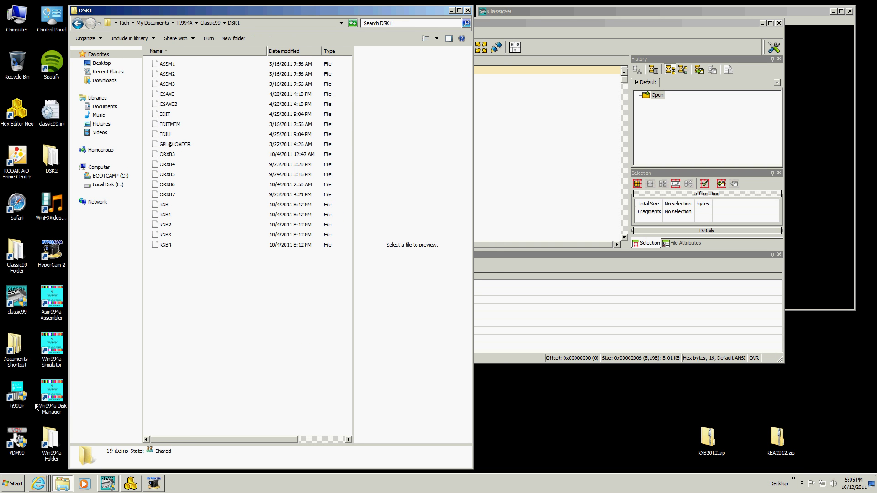
- Open the rxb2001 folder under TI994A, CYC, pc99 and rxb in the Documents library
double_click(15, 347)
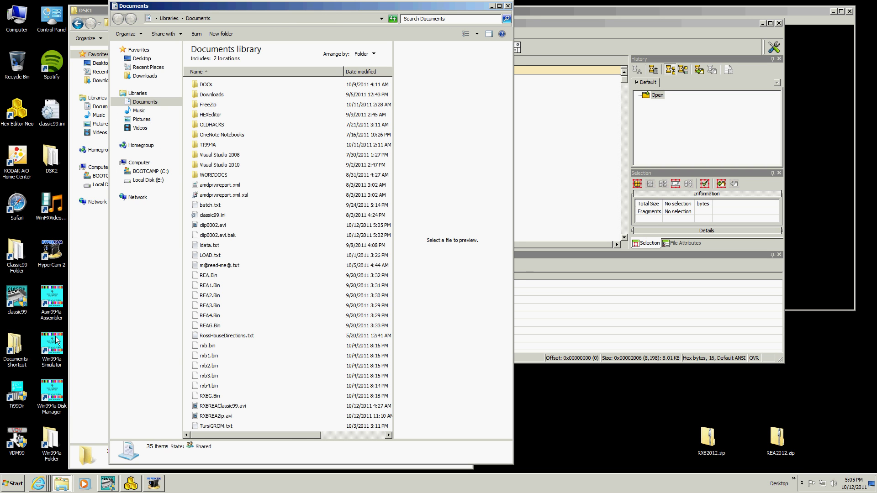
double_click(212, 145)
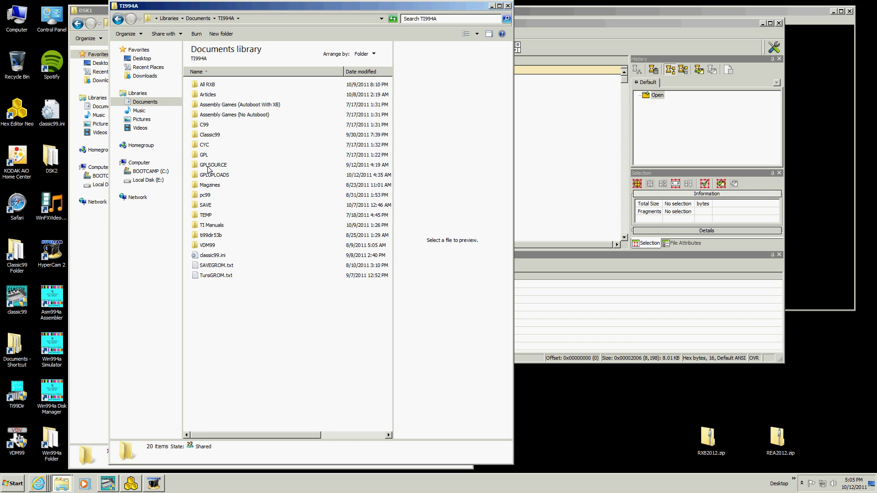
double_click(206, 145)
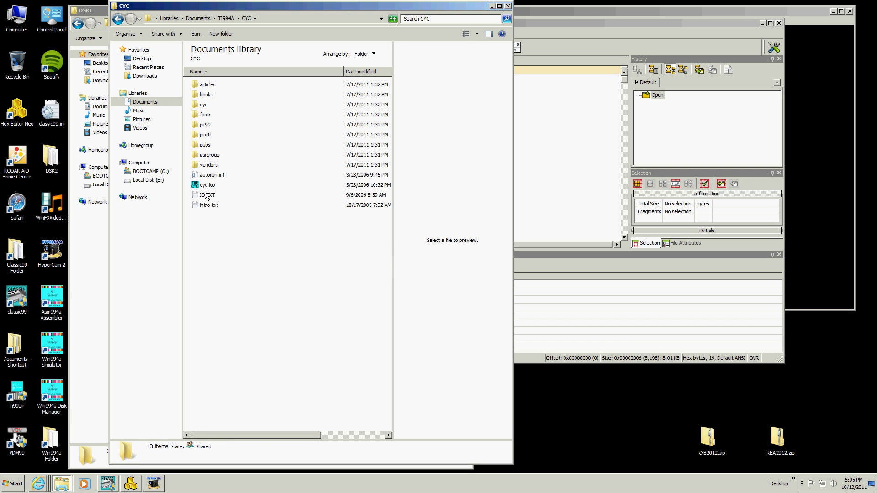
double_click(205, 127)
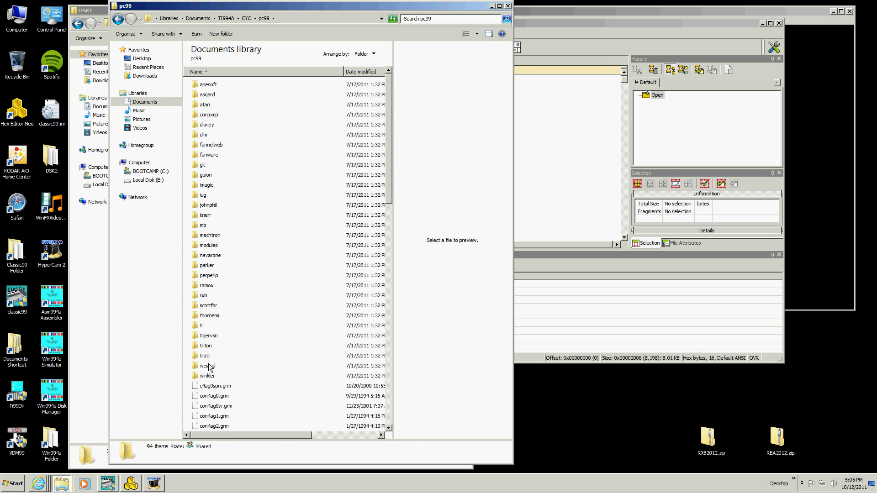
double_click(205, 296)
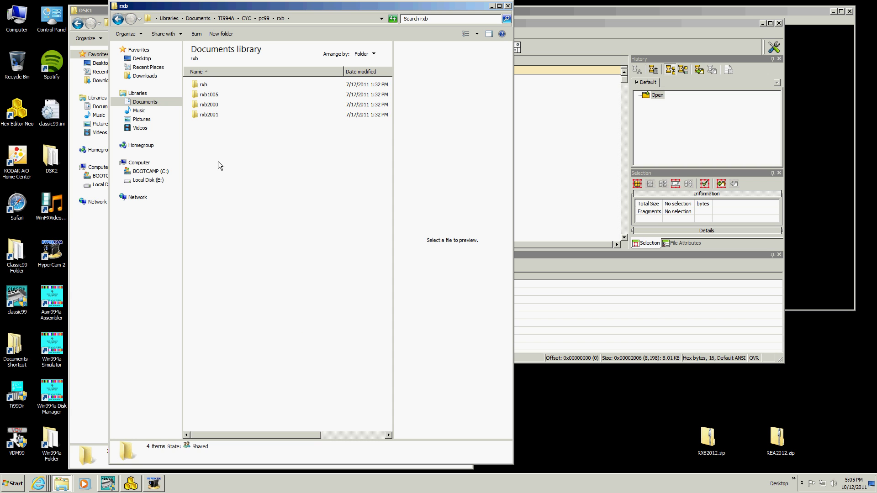
double_click(207, 115)
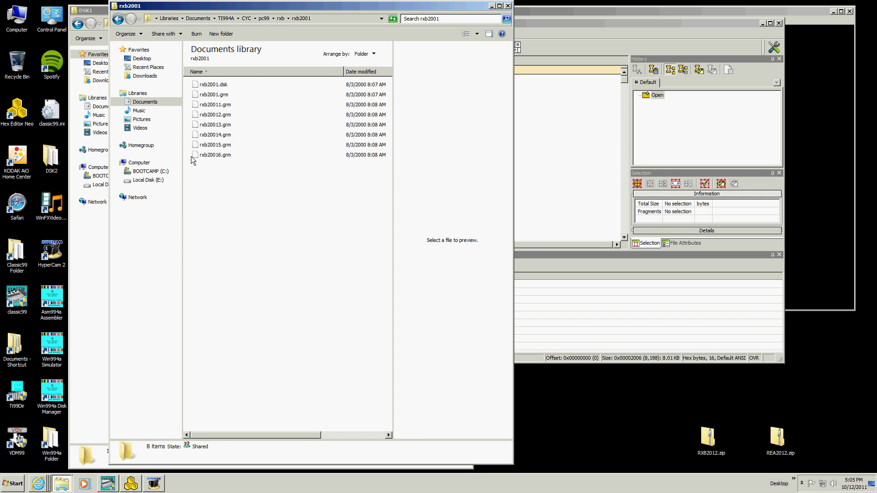
- Compare rxb2001.dsk and rxb2001.grm with the files rxb20011.grm to rxb20016.grm, and close the folder window
drag(236, 159, 227, 86)
click(233, 96)
shift+click(235, 88)
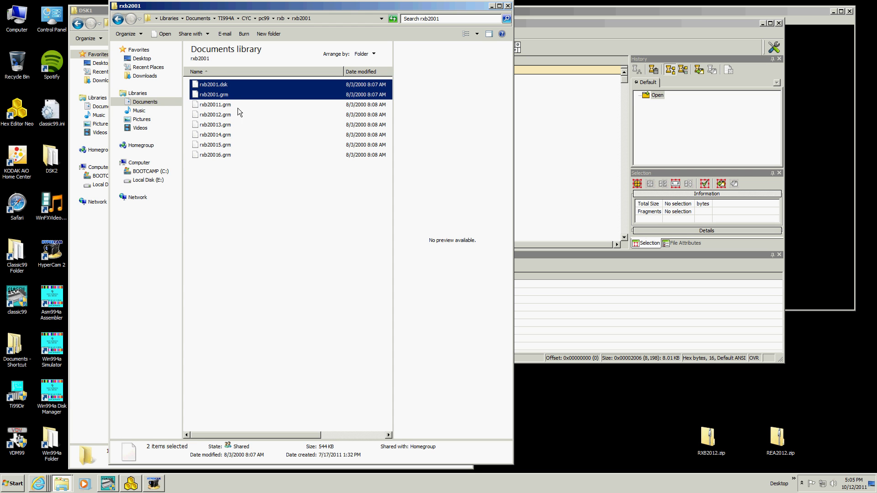
drag(246, 109, 237, 156)
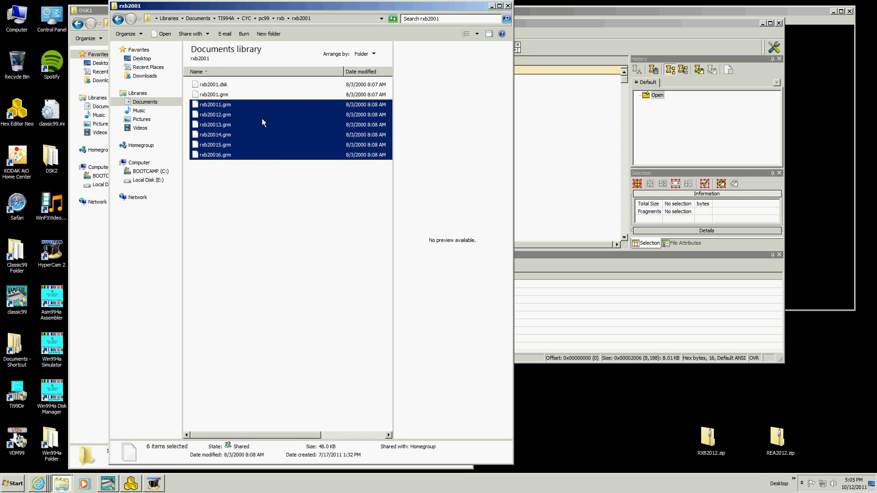
drag(240, 97, 233, 85)
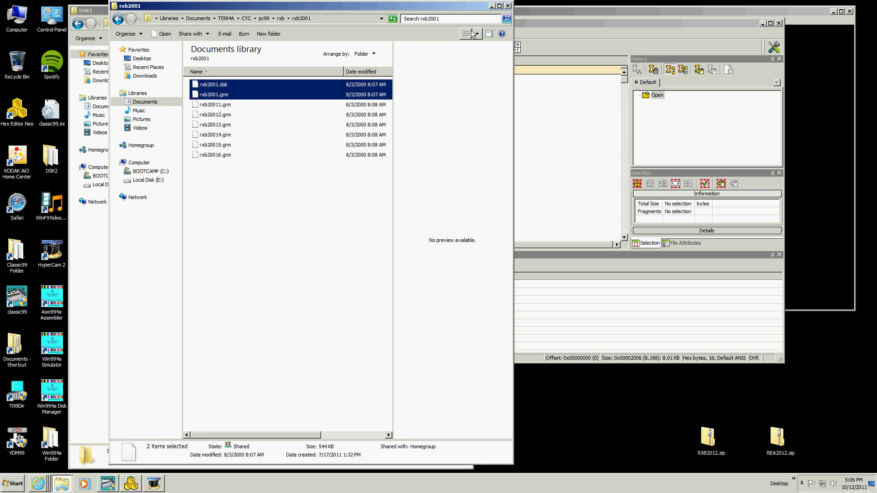
click(507, 6)
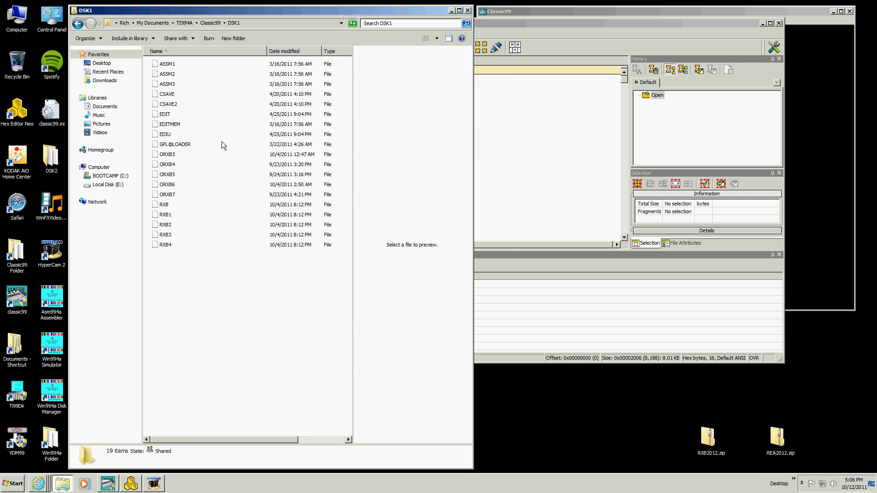
- In Classic99, start the RXB Editor & Assembler and list the DSK1 directory
click(564, 194)
click(807, 247)
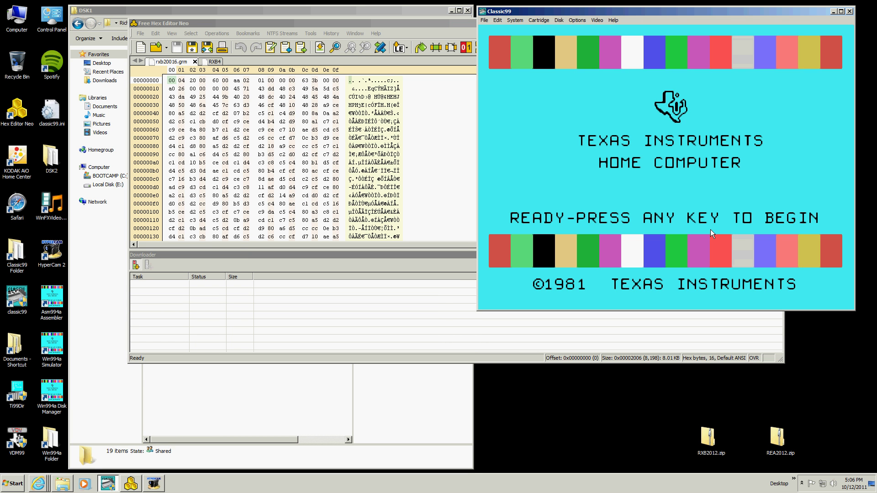
key(space)
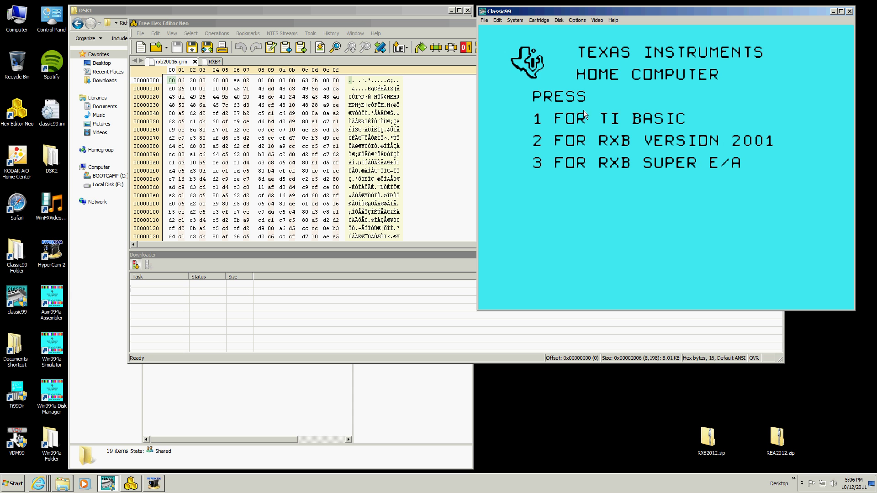
key(2)
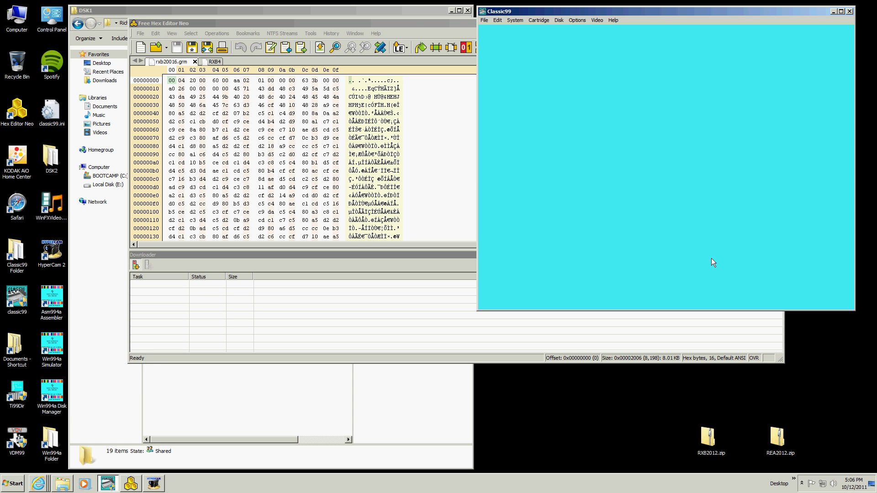
click(415, 14)
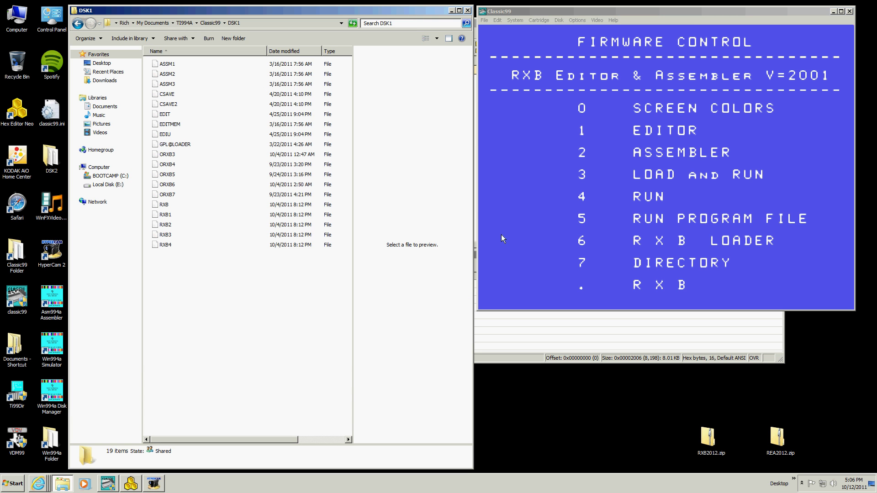
click(692, 198)
key(7)
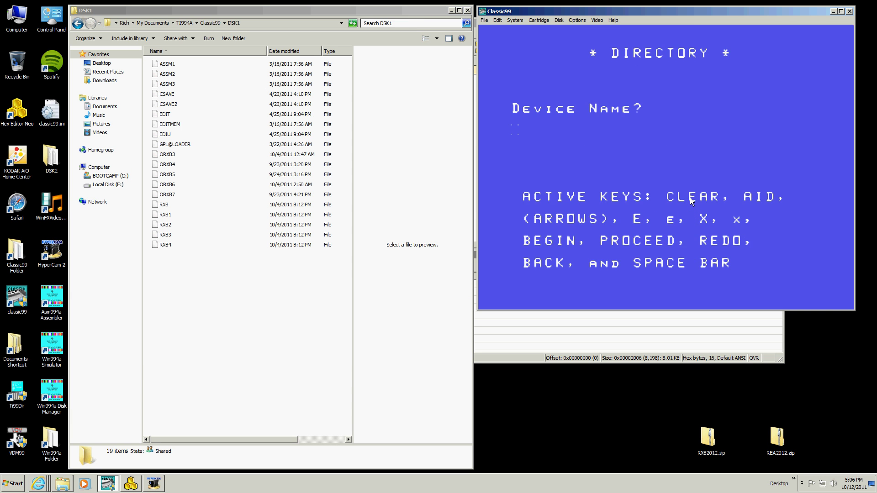
key(Return)
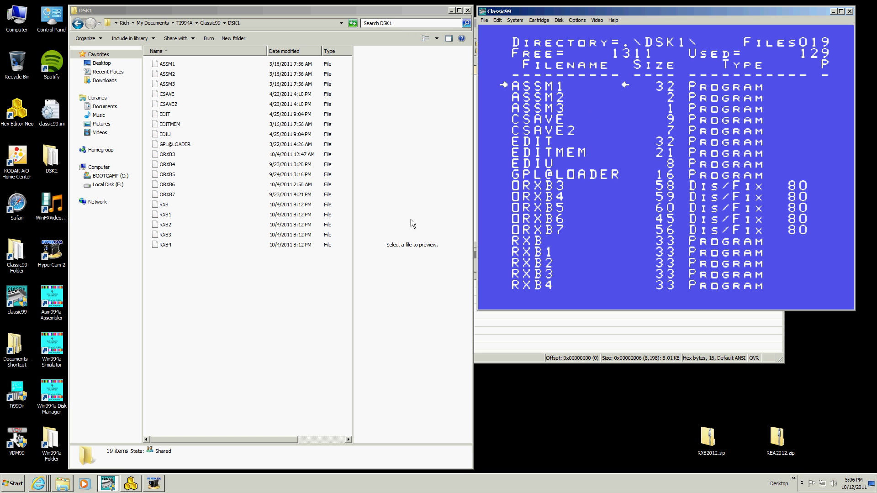
- Run the GPL@LOADER program from the DSK1 directory listing
key(Down)
key(Down)
key(Down)
key(Down)
key(Down)
key(Down)
key(Down)
key(Down)
key(Return)
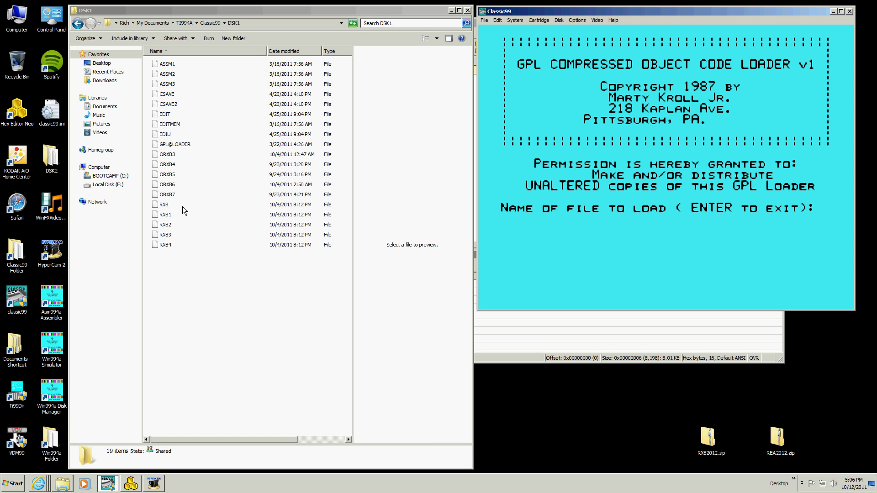
- In the DSK1 folder window, look over the GROM files RXB, RXB1, RXB2, RXB3 and RXB4
click(159, 201)
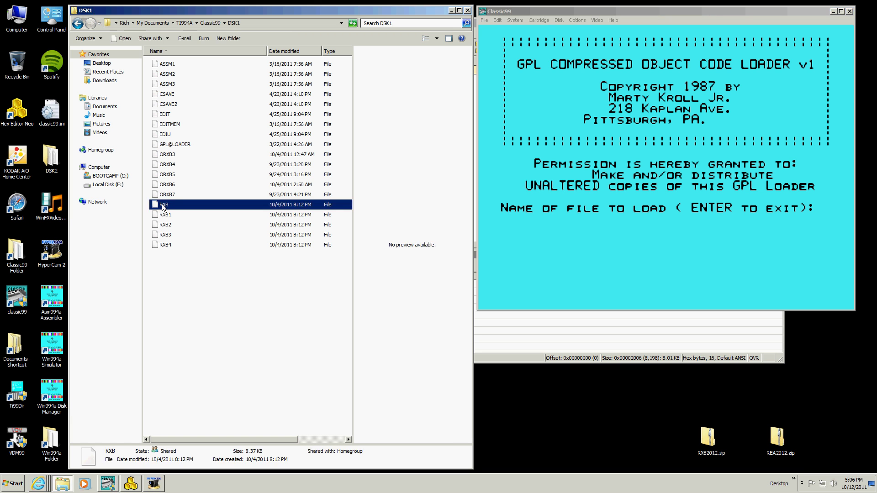
click(163, 218)
click(165, 225)
click(165, 235)
click(166, 245)
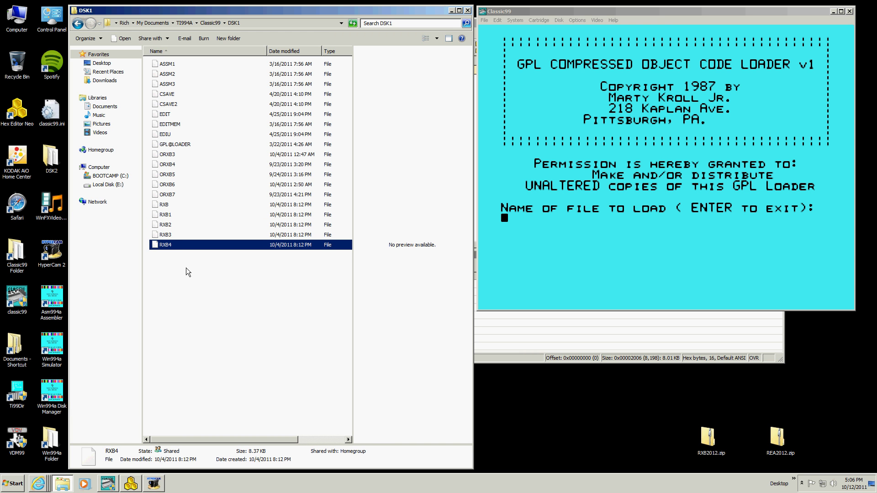
- Close Virtual Disk Manager 99 and enter DSK1. as the start of the file name in the GPL loader
click(559, 234)
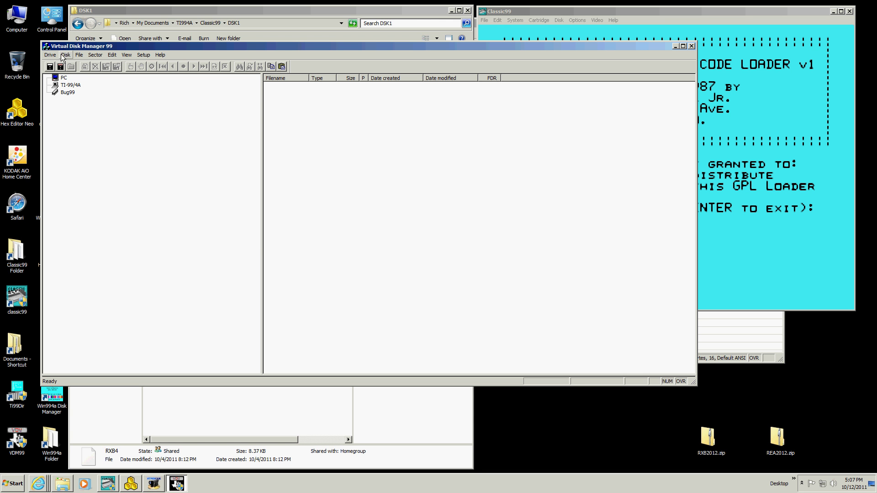
click(691, 46)
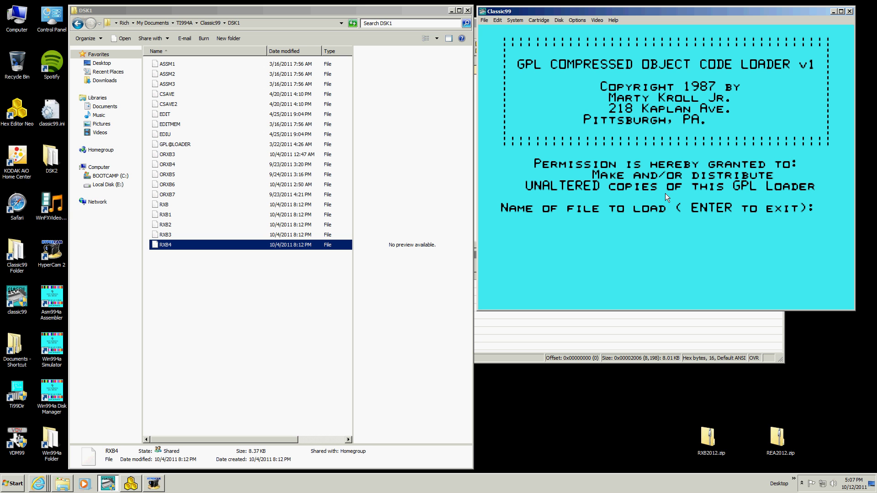
text(DSK1.)
- Compare the file details of object files ORXB3 to ORXB7 with those of RXB to RXB4 in the DSK1 folder
click(163, 155)
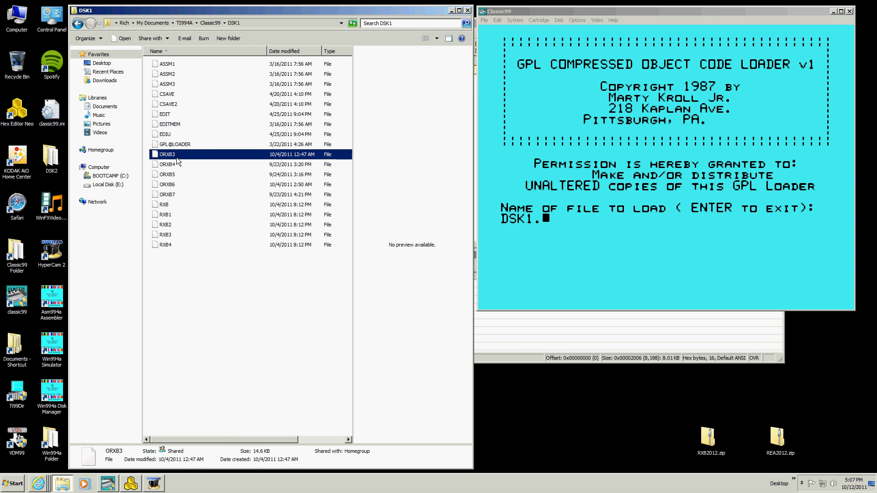
click(173, 164)
click(174, 174)
click(174, 184)
click(173, 195)
click(171, 205)
click(169, 215)
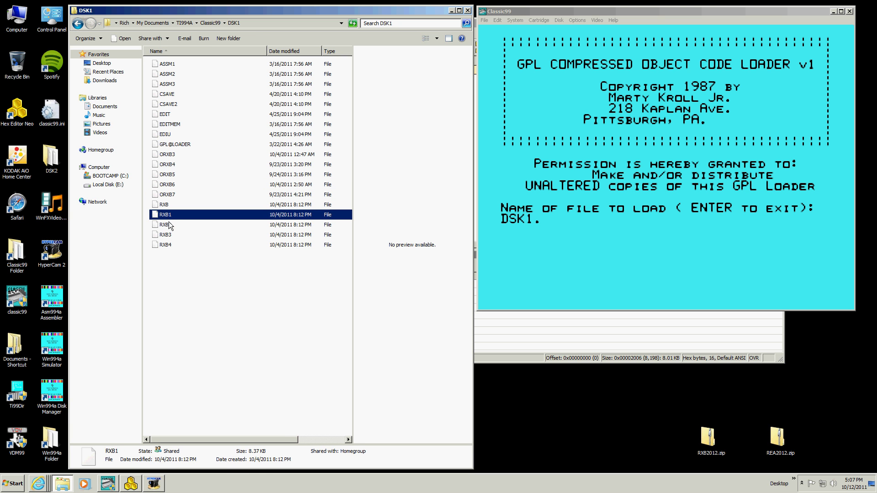
click(169, 224)
click(173, 236)
click(168, 244)
click(174, 164)
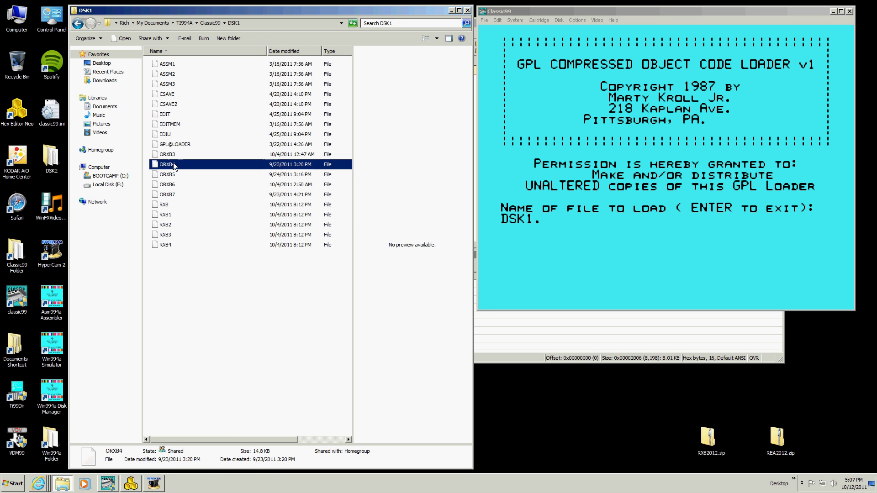
click(172, 155)
click(174, 164)
click(174, 174)
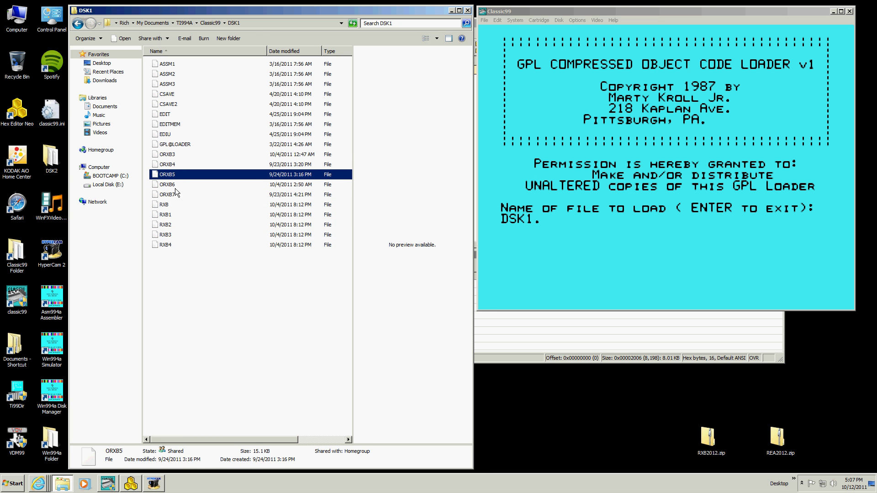
click(175, 185)
click(175, 196)
click(173, 154)
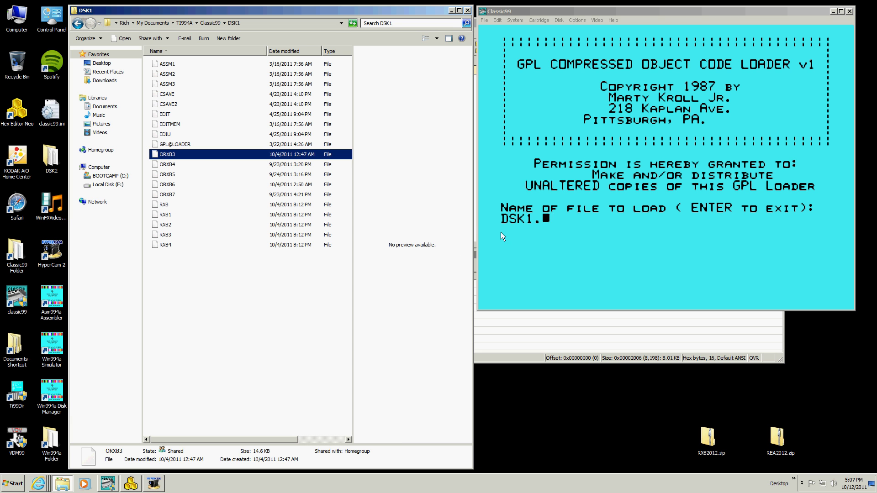
- Complete the GPL loader's file name as DSK1.ORXB3 and load that object file
click(558, 221)
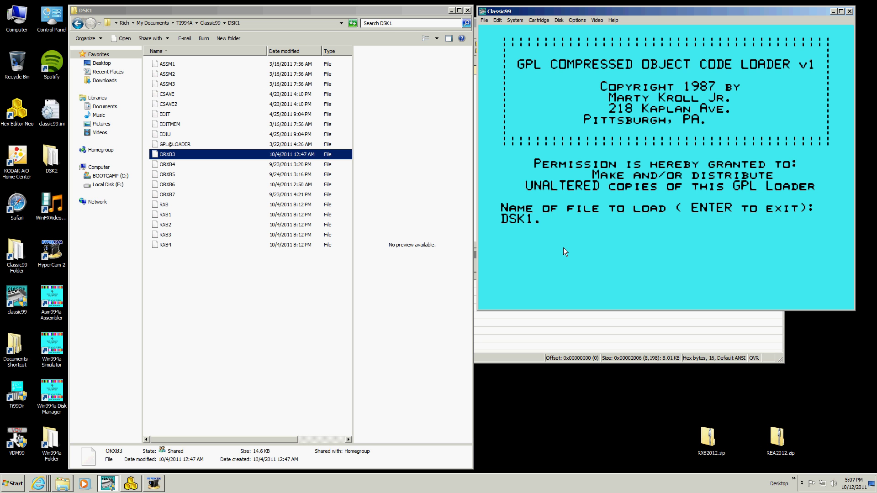
text(ORXB3)
key(Return)
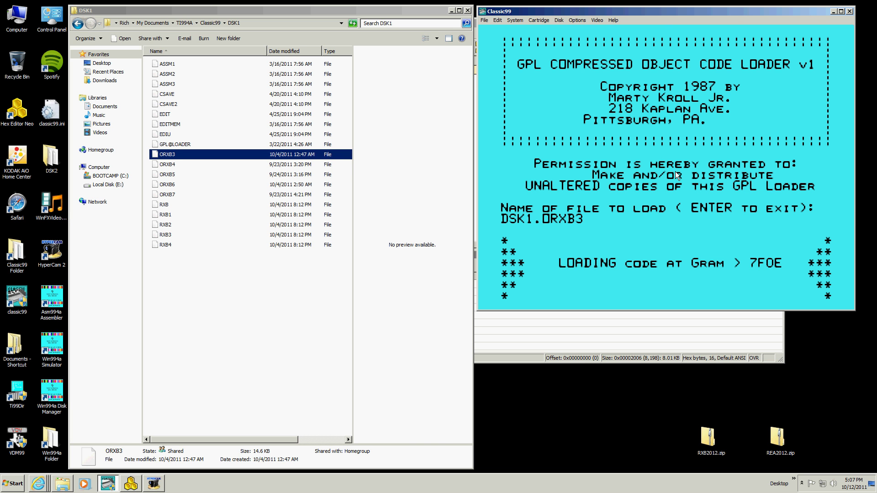
key(Return)
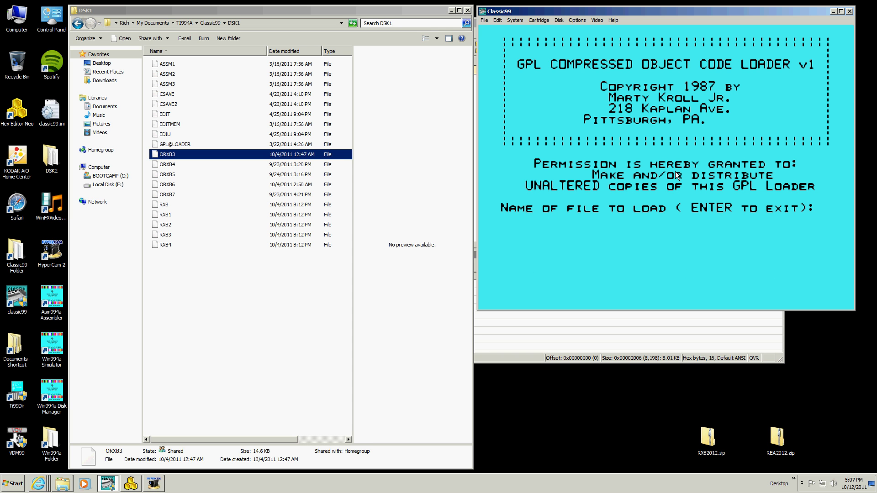
- Load the object file DSK1.ORXB7 with the GPL loader in Classic99
click(163, 194)
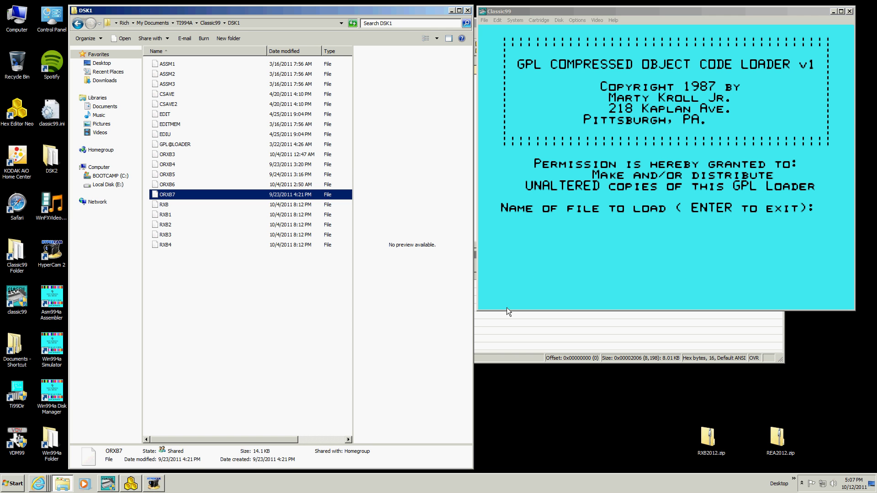
click(612, 242)
text(DSK1.O)
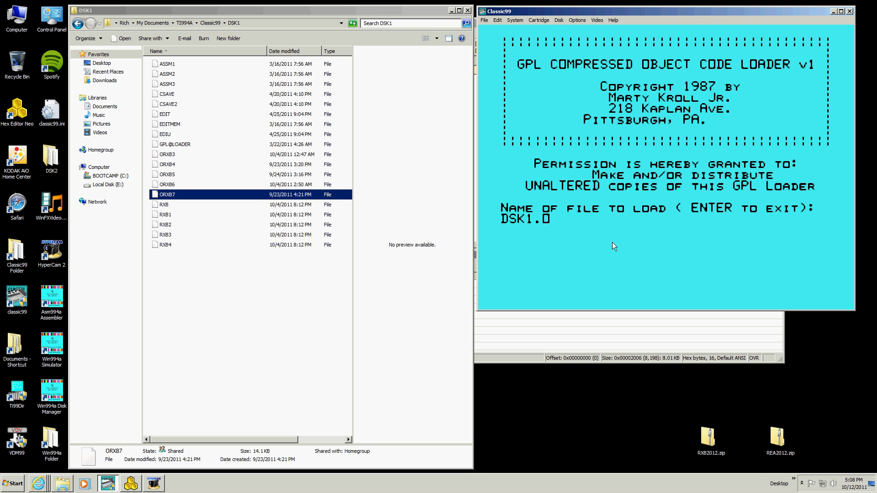
text(RXB7)
key(Return)
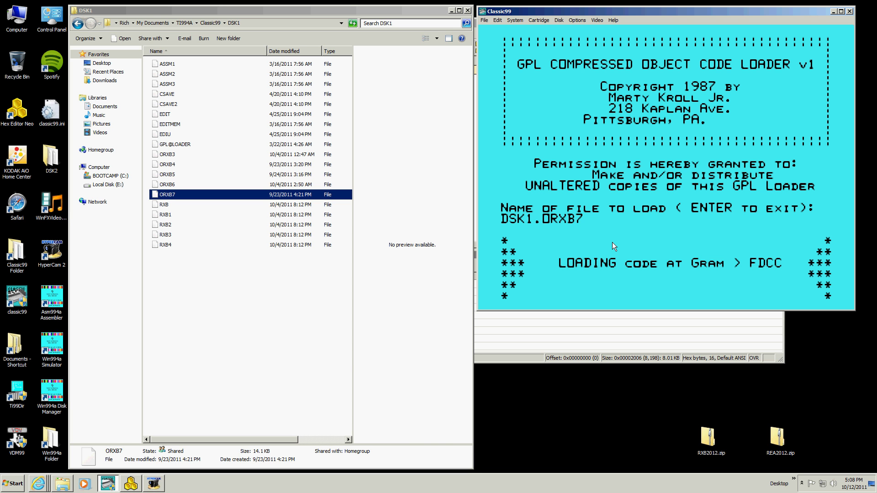
- Exit the GPL loader and continue past the Texas Instruments title screen to the program selection list
key(Return)
key(Return)
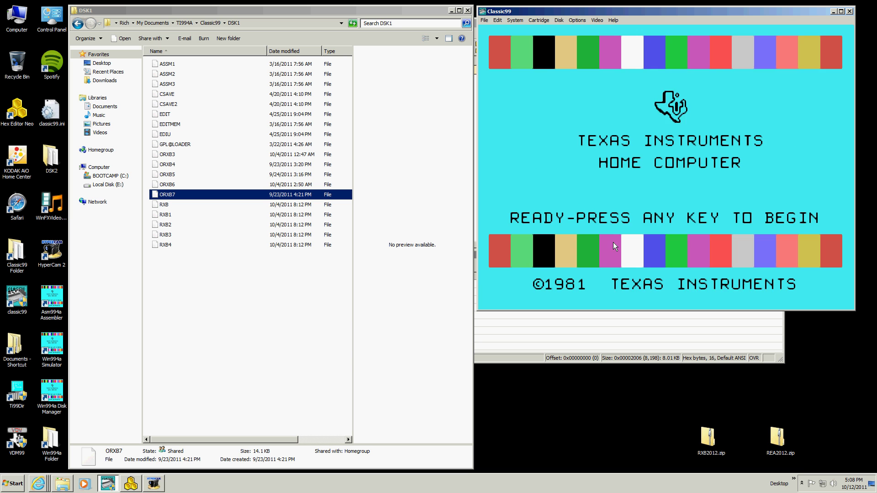
key(Return)
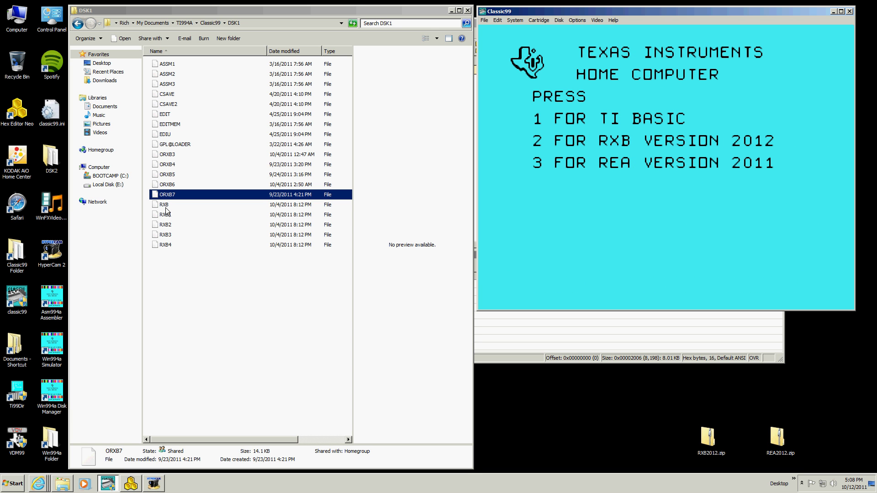
- In the DSK1 folder window, look over the object files ORXB3, ORXB4, ORXB5 and ORXB6
click(167, 156)
click(167, 166)
click(170, 175)
click(174, 185)
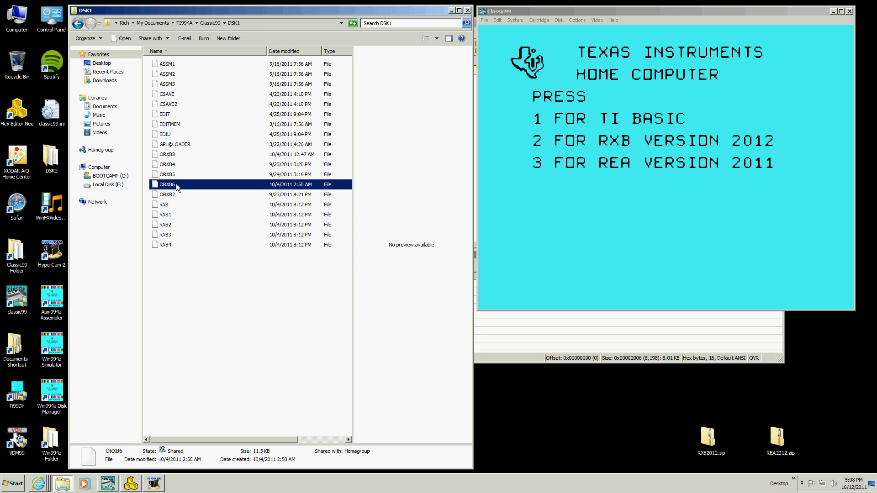
- Review the GPL object files ORXB3 through ORXB7 in the DSK1 folder, one after another
click(171, 156)
click(171, 165)
click(172, 175)
click(173, 185)
click(172, 194)
- Switch to Classic99, enter the RXB Editor & Assembler and run the program file DSK1.CSAVE
click(595, 211)
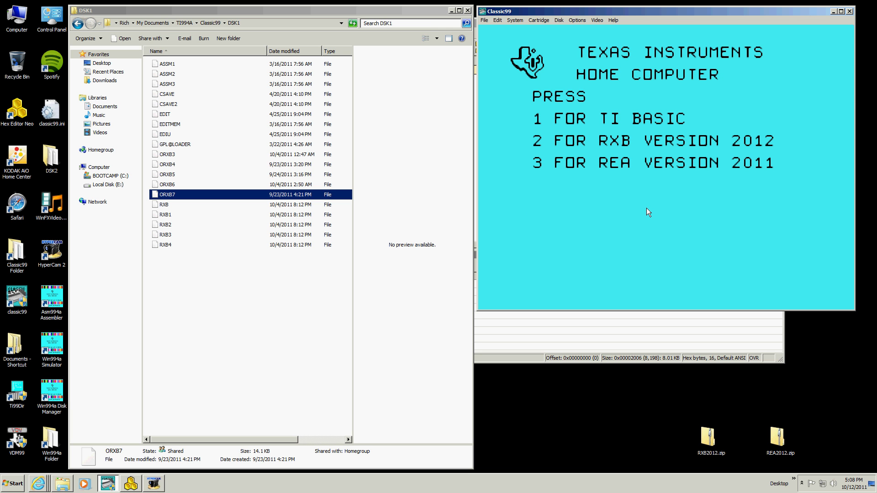
key(2)
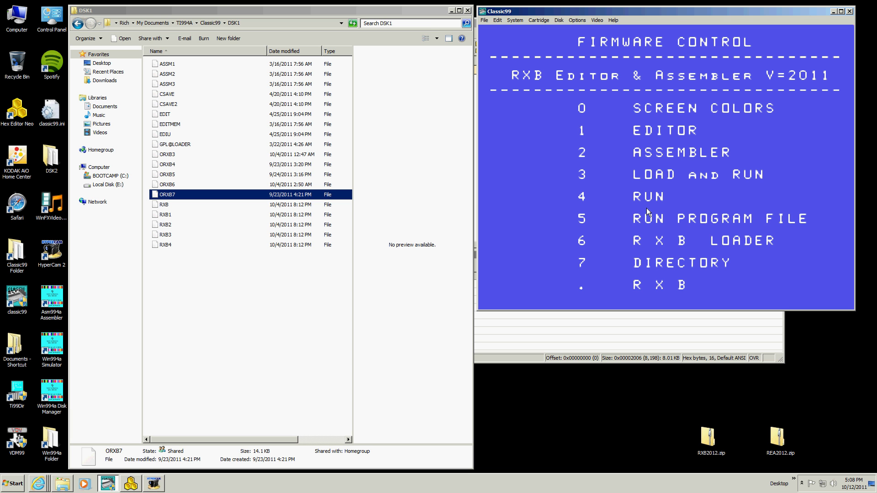
text(5DSK1.)
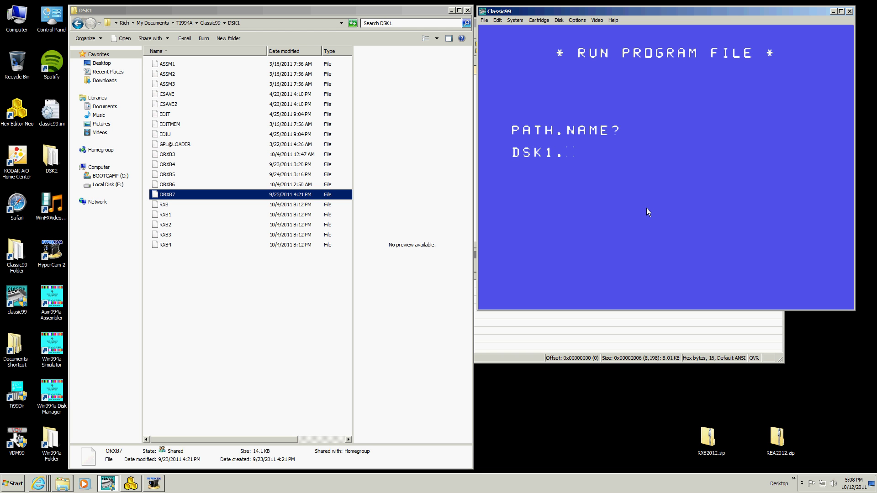
text(CSAVE)
key(Return)
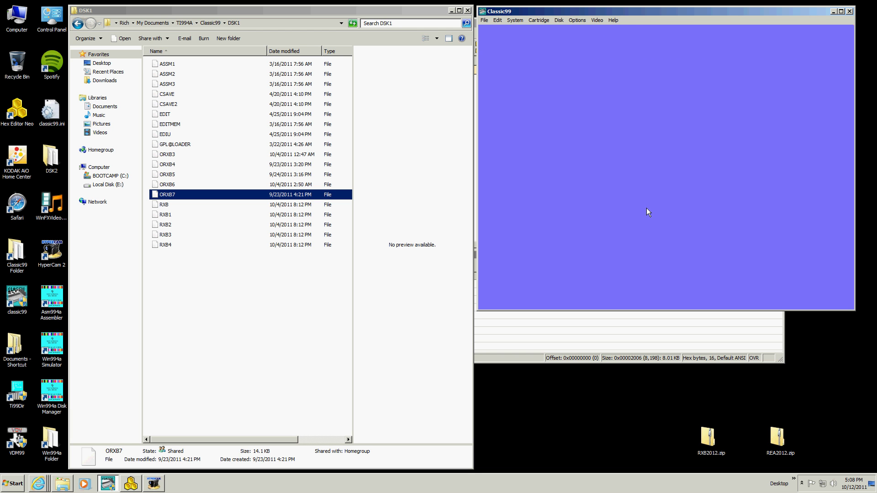
- Enter DSK2.RXB as the Cartridge Saver's file name and save with the long GROM size
text(DSK1.O)
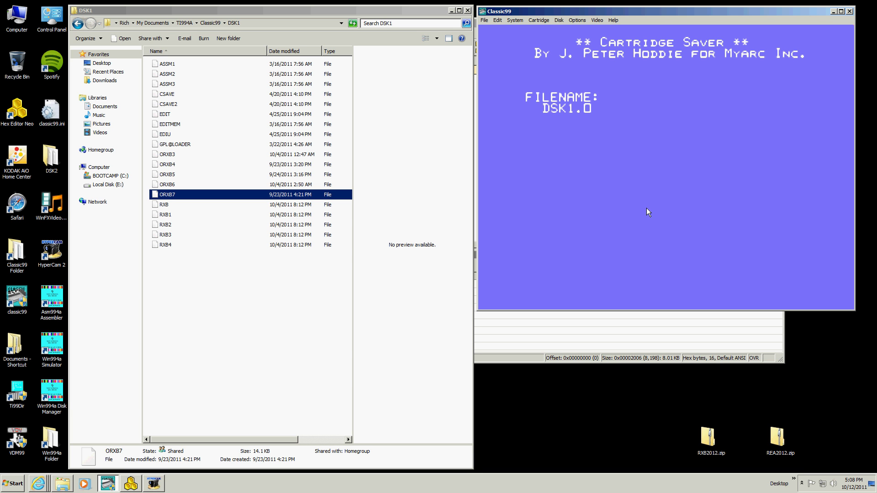
key(Left)
key(Left)
text(2)
key(Right)
text(RXB)
key(Return)
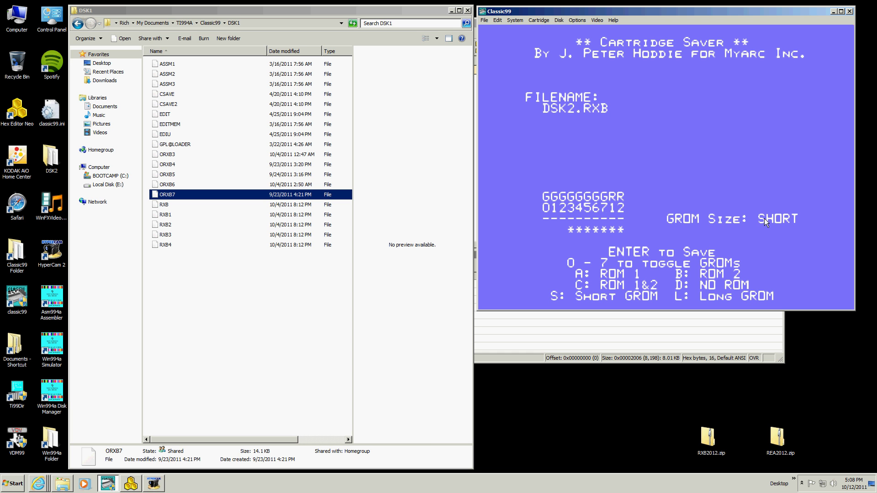
key(l)
- Go back to the Classic99 folder and open DSK2 to check the saved RXB files
click(79, 24)
double_click(165, 114)
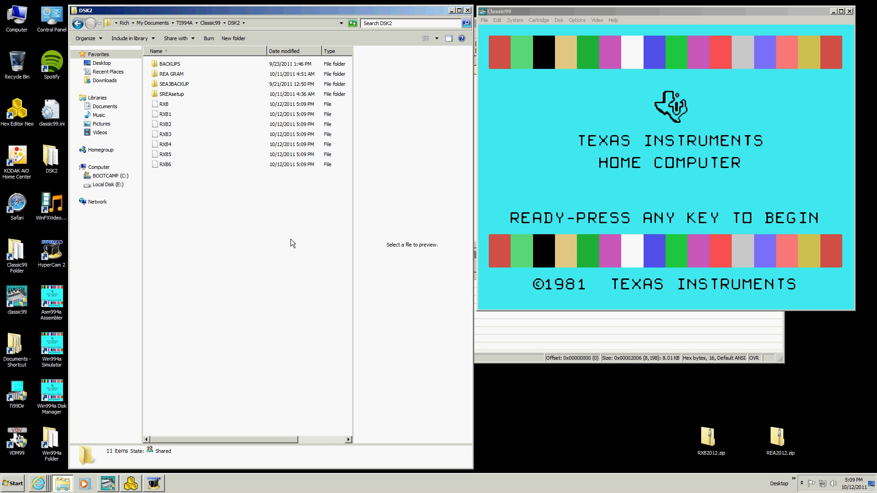
click(19, 438)
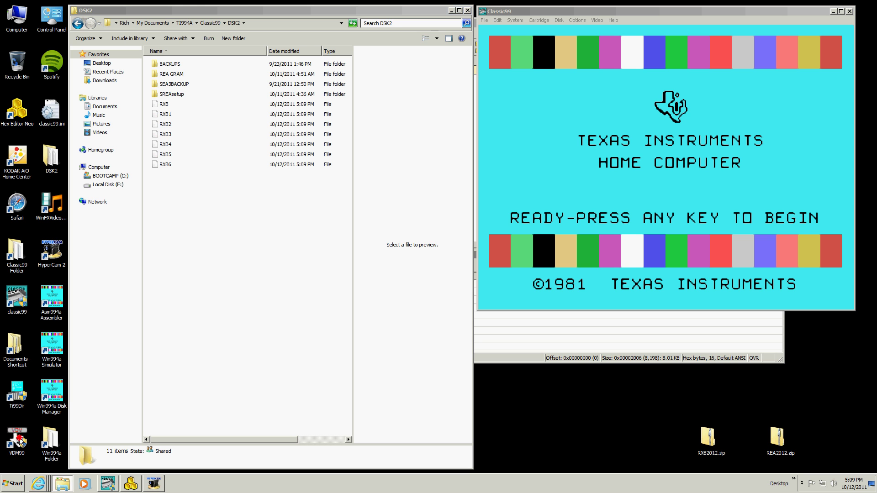
click(19, 394)
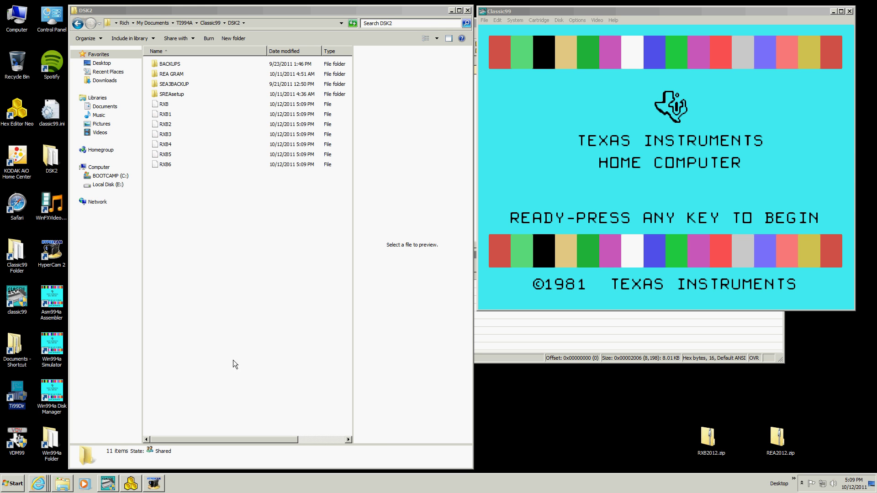
click(14, 110)
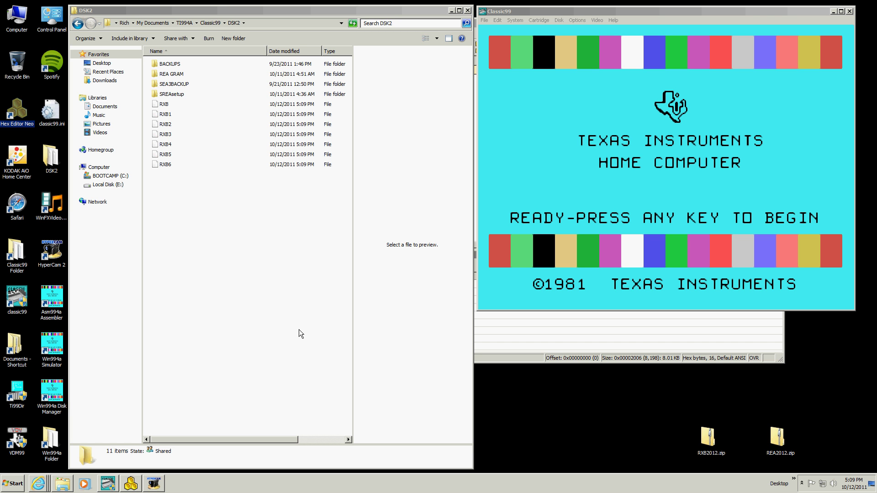
right_click(155, 484)
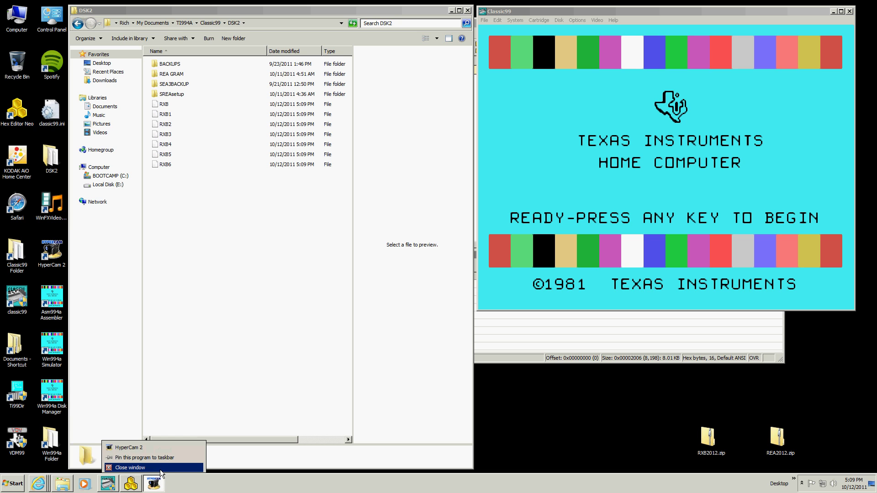